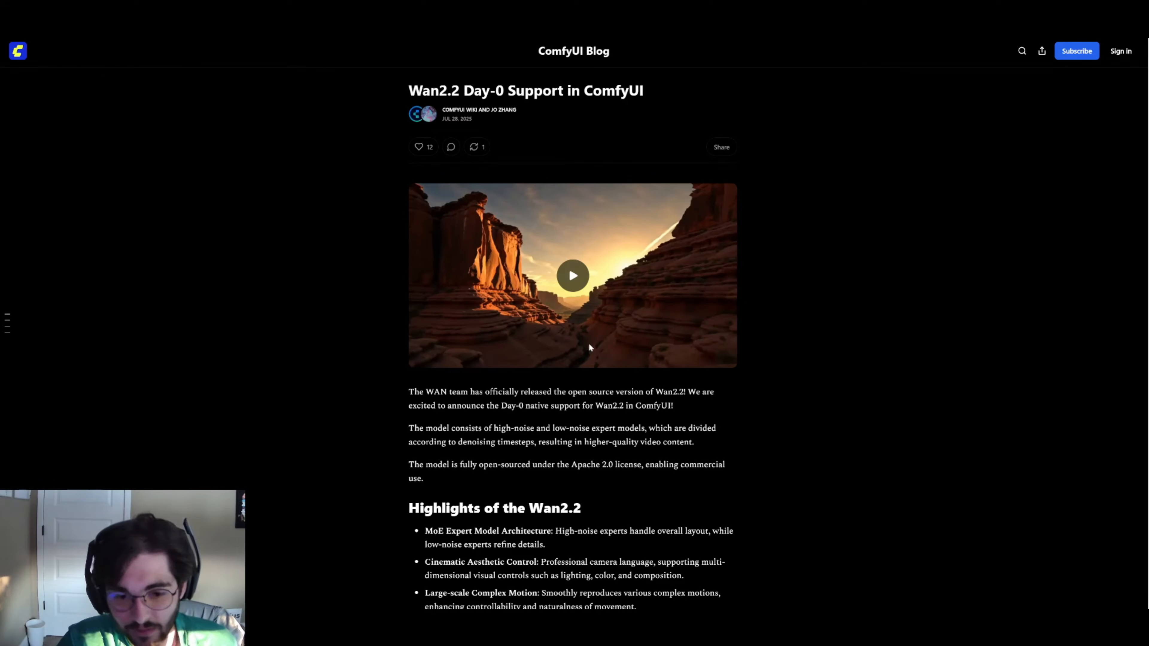
- Read the Wan2.2 highlights in the ComfyUI Blog post and watch the demo clip of the child in full screen
{"action": "scroll", "coordinate": [588, 344], "scroll_direction": "down", "scroll_amount": 3}
{"action": "scroll", "coordinate": [588, 349], "scroll_direction": "down", "scroll_amount": 2}
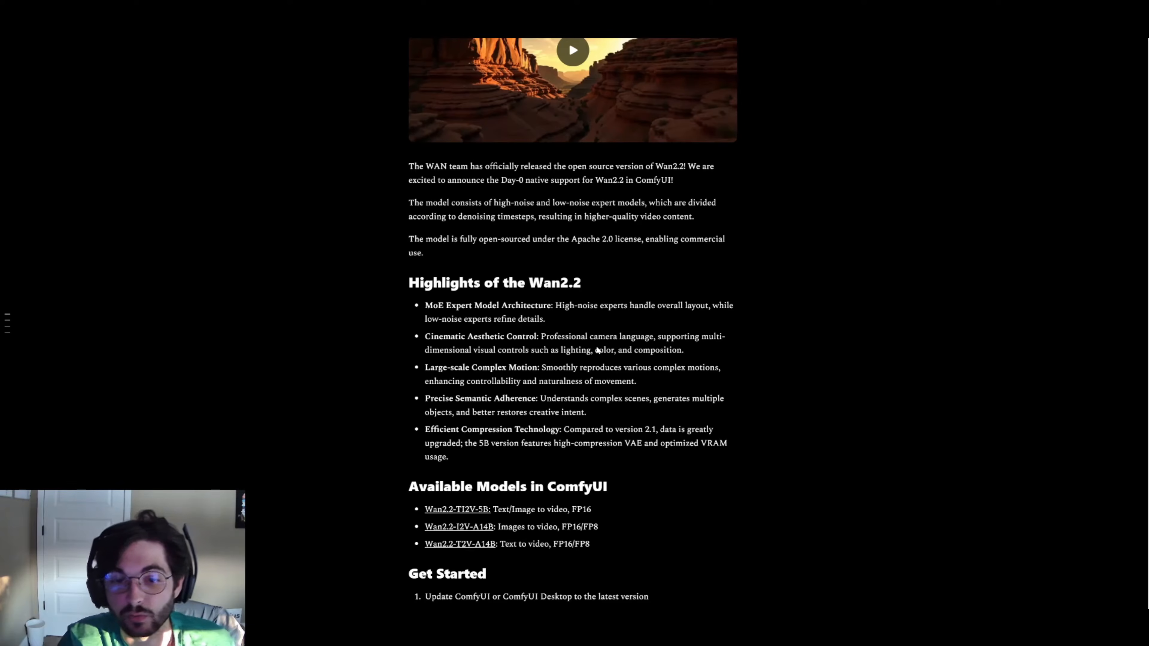
{"action": "scroll", "coordinate": [599, 350], "scroll_direction": "down", "scroll_amount": 2}
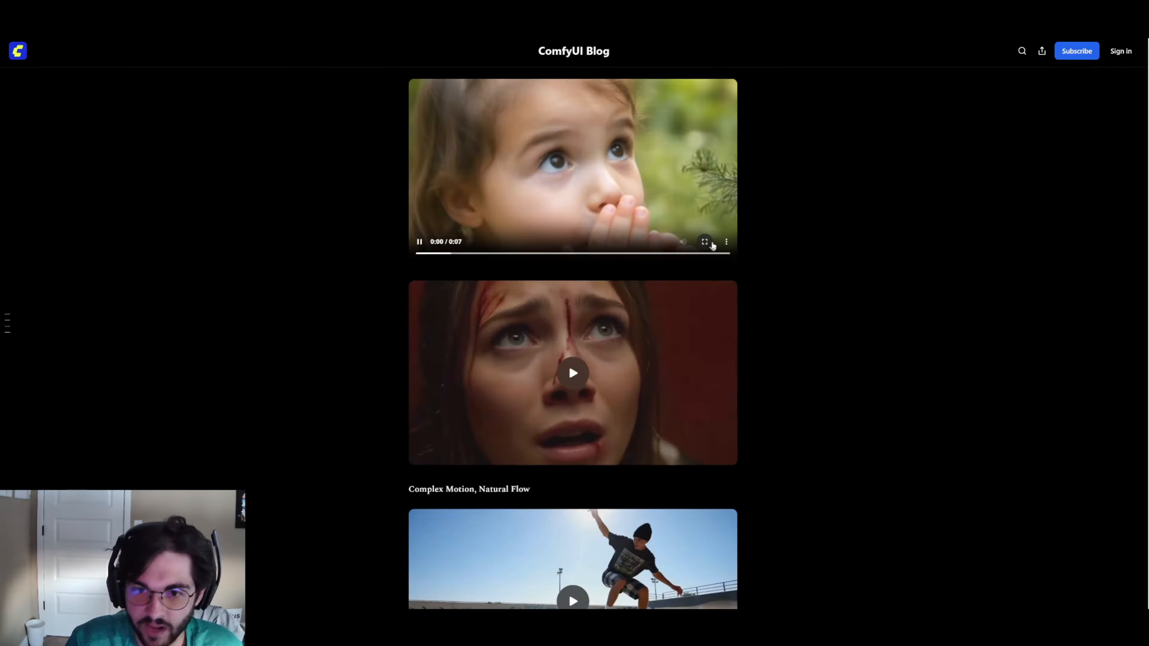
{"action": "left_click", "coordinate": [699, 253]}
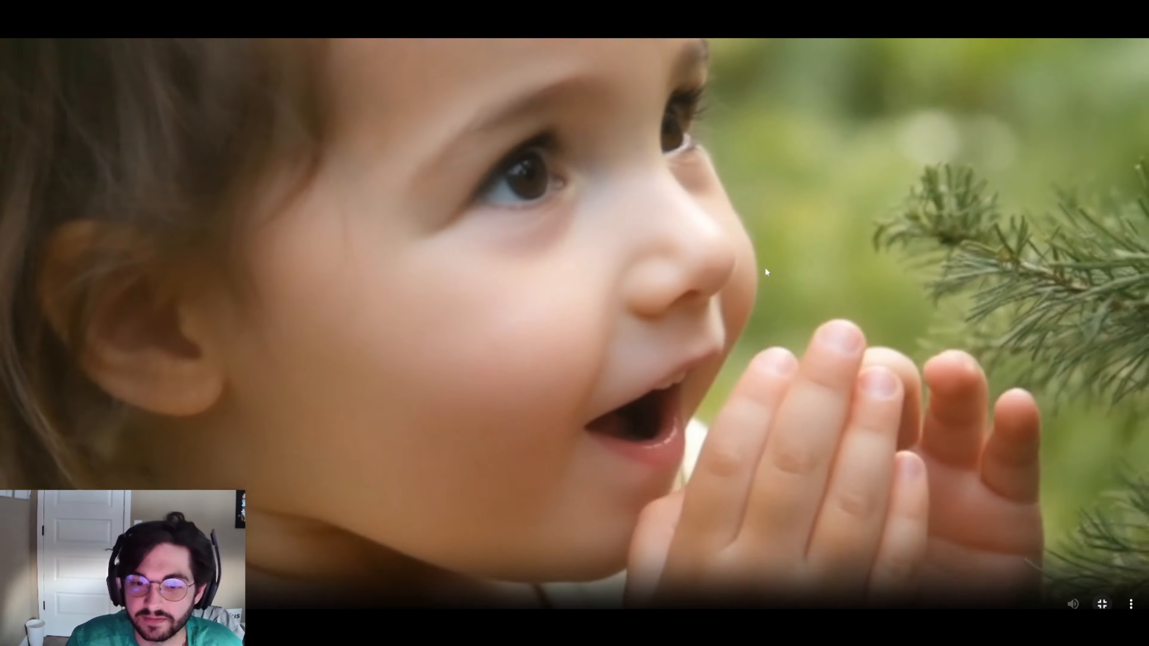
{"action": "key", "text": "Escape"}
{"action": "left_click", "coordinate": [704, 242]}
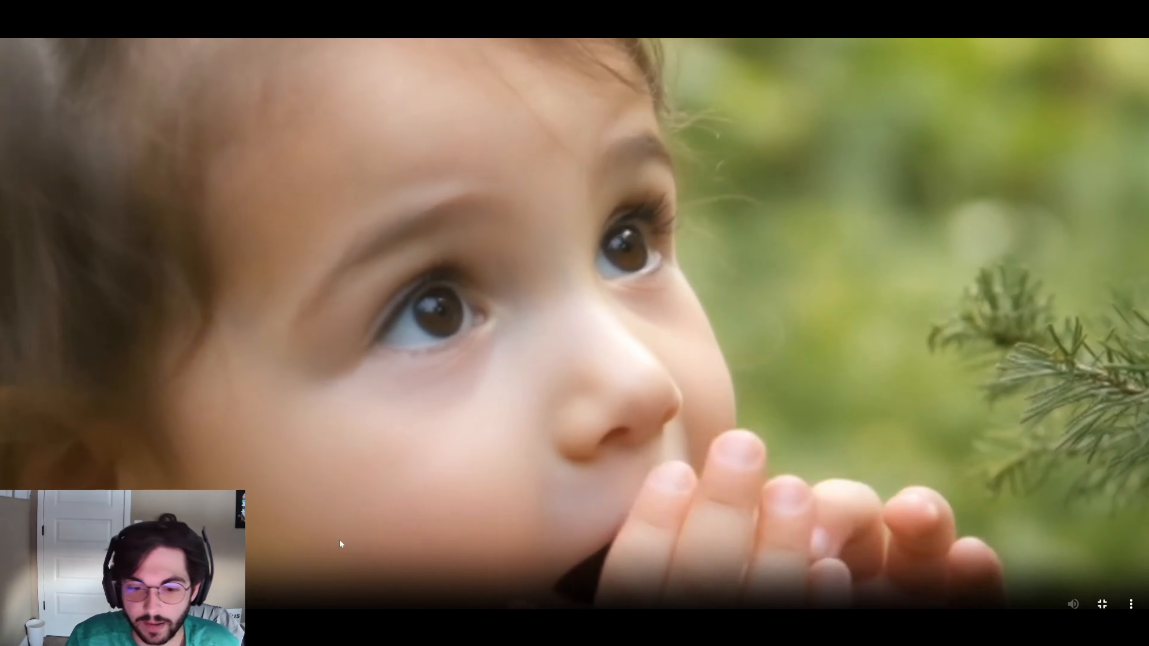
{"action": "key", "text": "Escape"}
- Play the demo clip of the woman against the red background and watch it in full screen
{"action": "scroll", "coordinate": [683, 259], "scroll_direction": "down", "scroll_amount": 1}
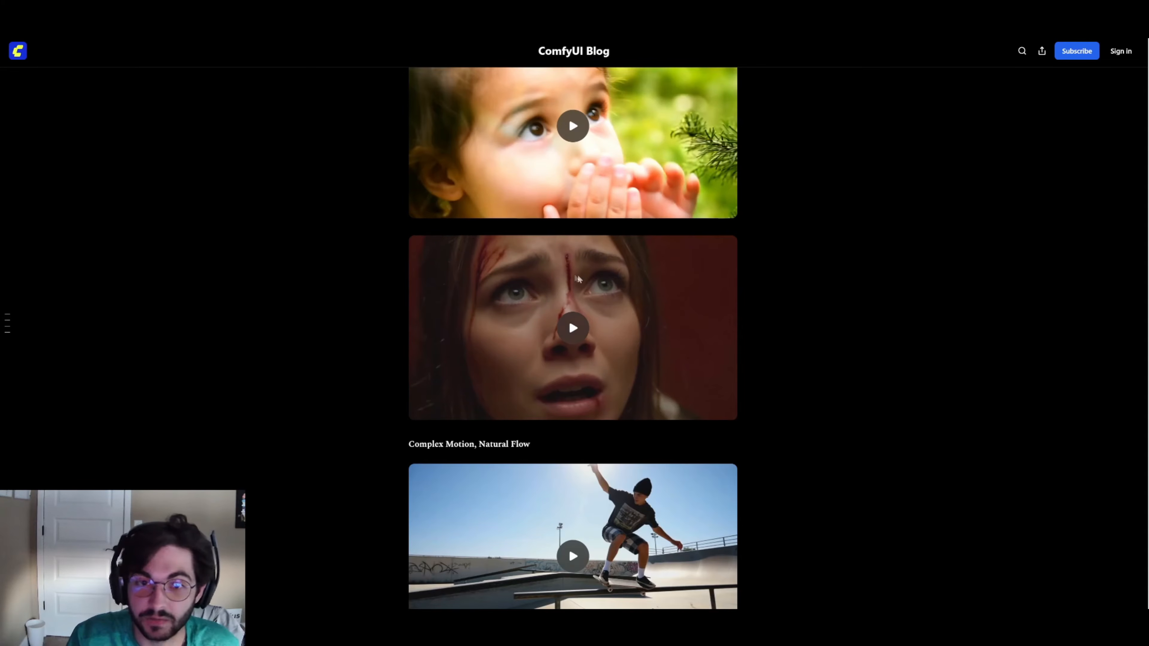
{"action": "left_click", "coordinate": [683, 259]}
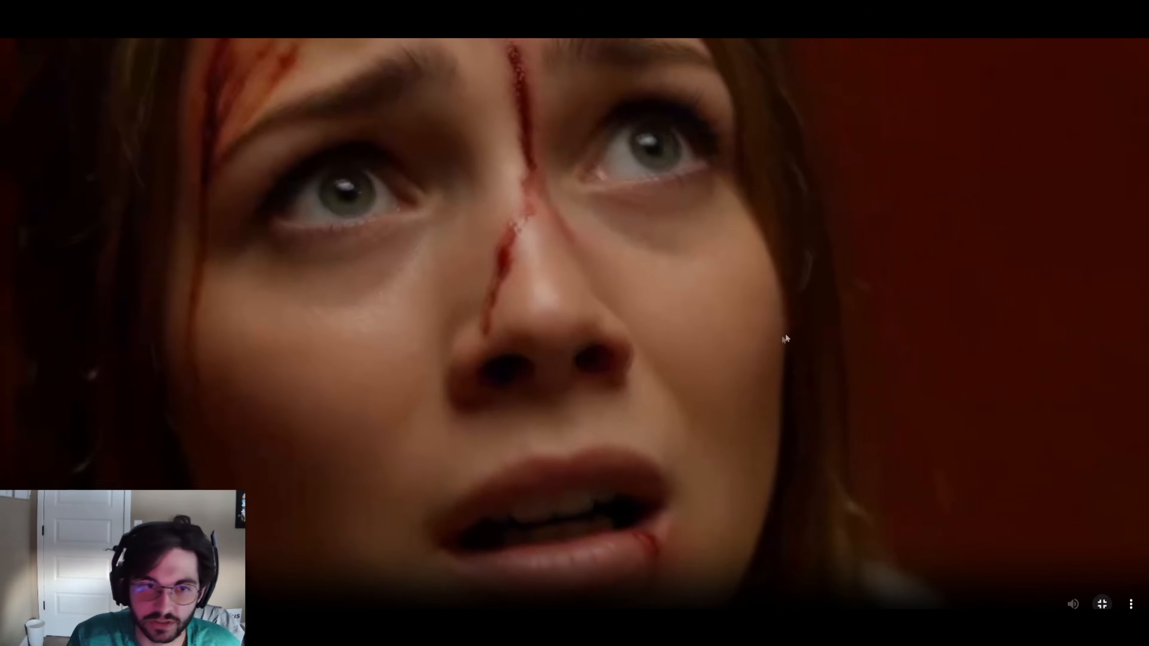
{"action": "key", "text": "Escape"}
{"action": "left_click", "coordinate": [573, 327]}
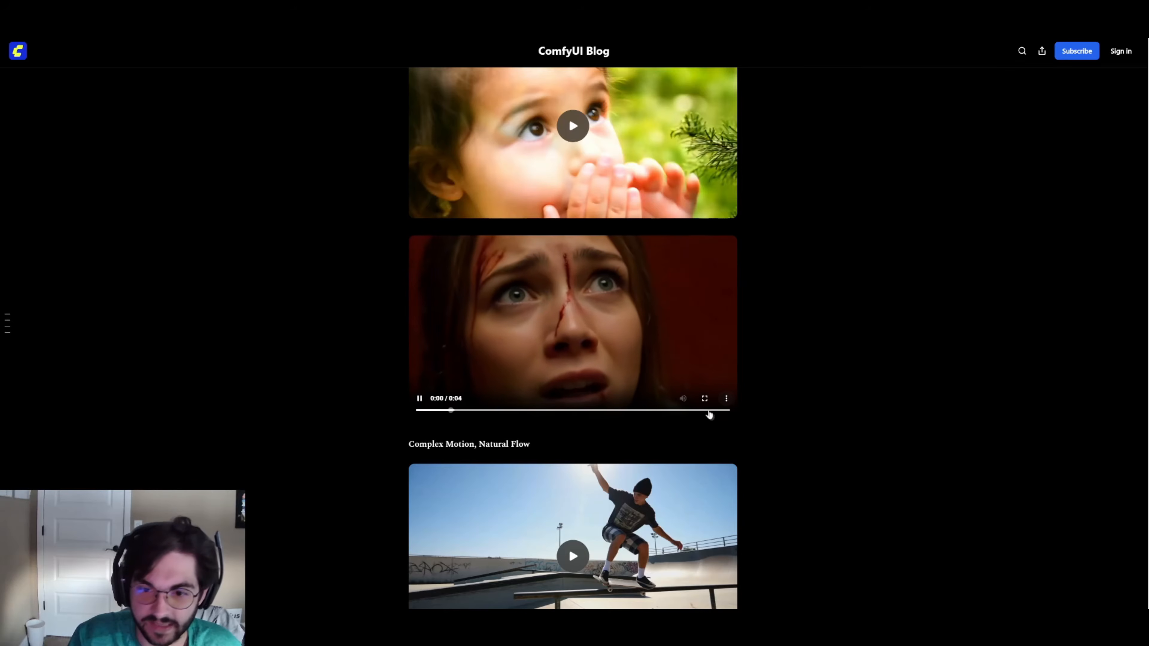
{"action": "scroll", "coordinate": [706, 408], "scroll_direction": "down", "scroll_amount": 1}
{"action": "left_click", "coordinate": [705, 344]}
{"action": "key", "text": "Escape"}
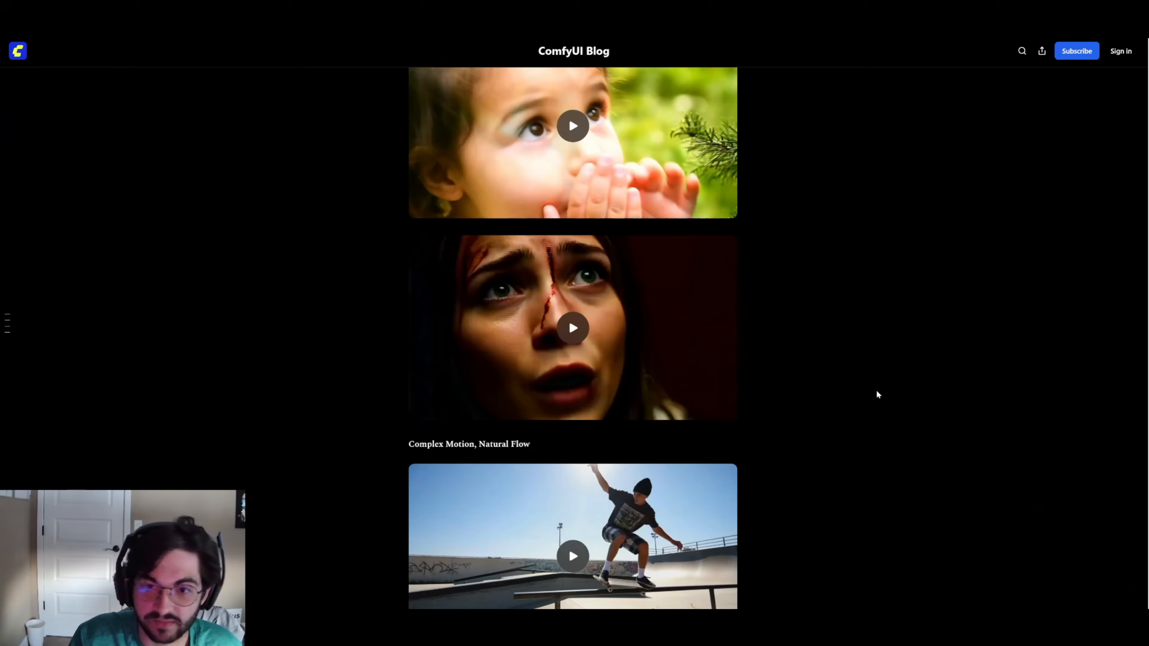
{"action": "left_click", "coordinate": [568, 334]}
{"action": "left_click", "coordinate": [706, 400]}
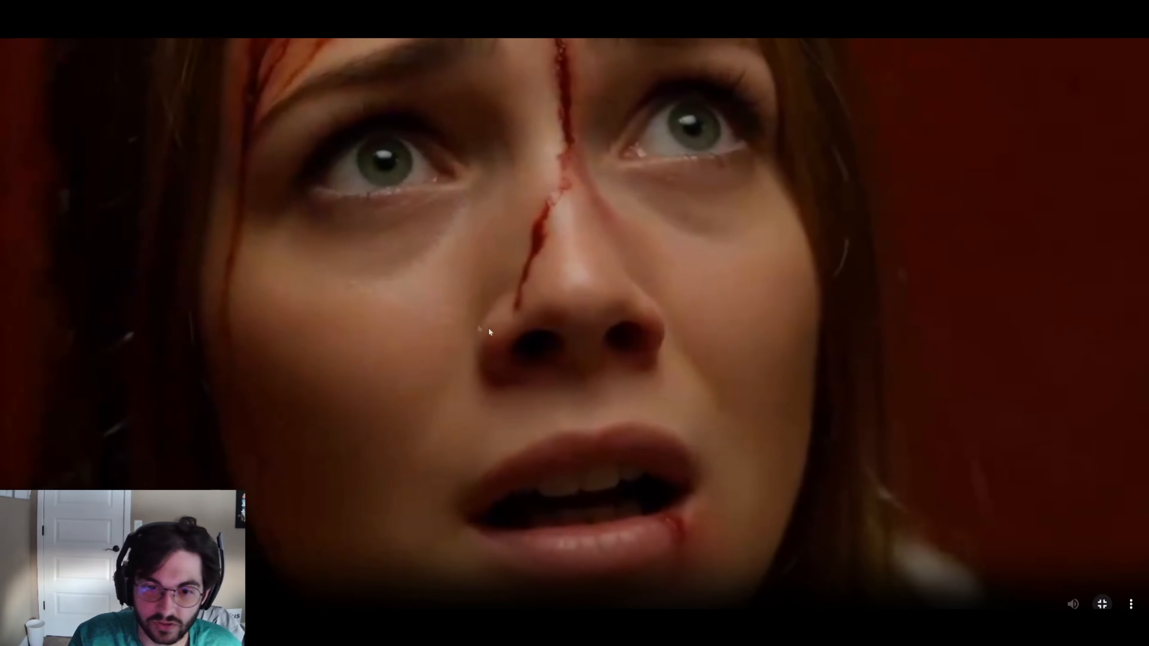
{"action": "key", "text": "Escape"}
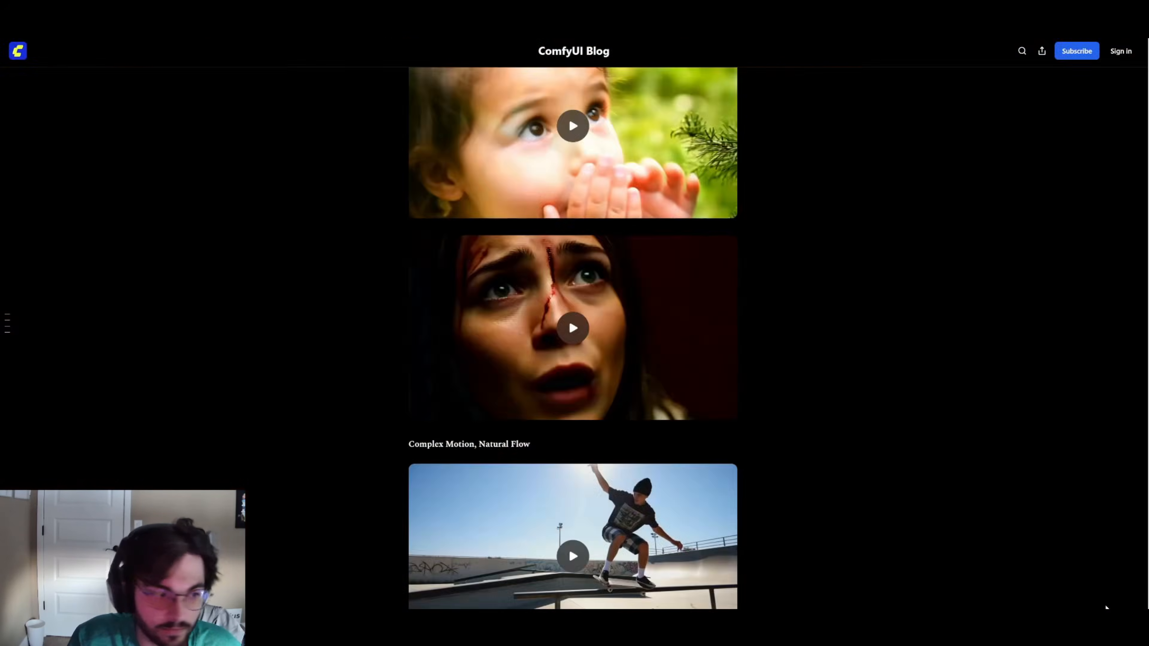
- Watch the white-armored character clip under Unlimited Artistic Expression in full screen
{"action": "left_click", "coordinate": [691, 419]}
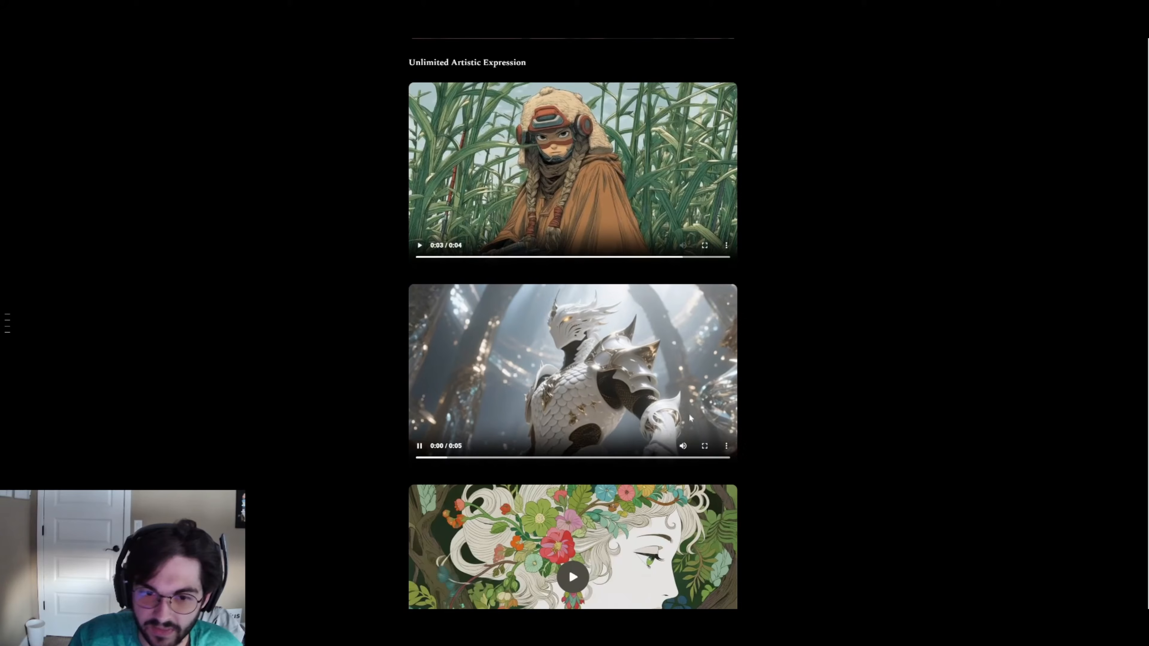
{"action": "double_click", "coordinate": [691, 418]}
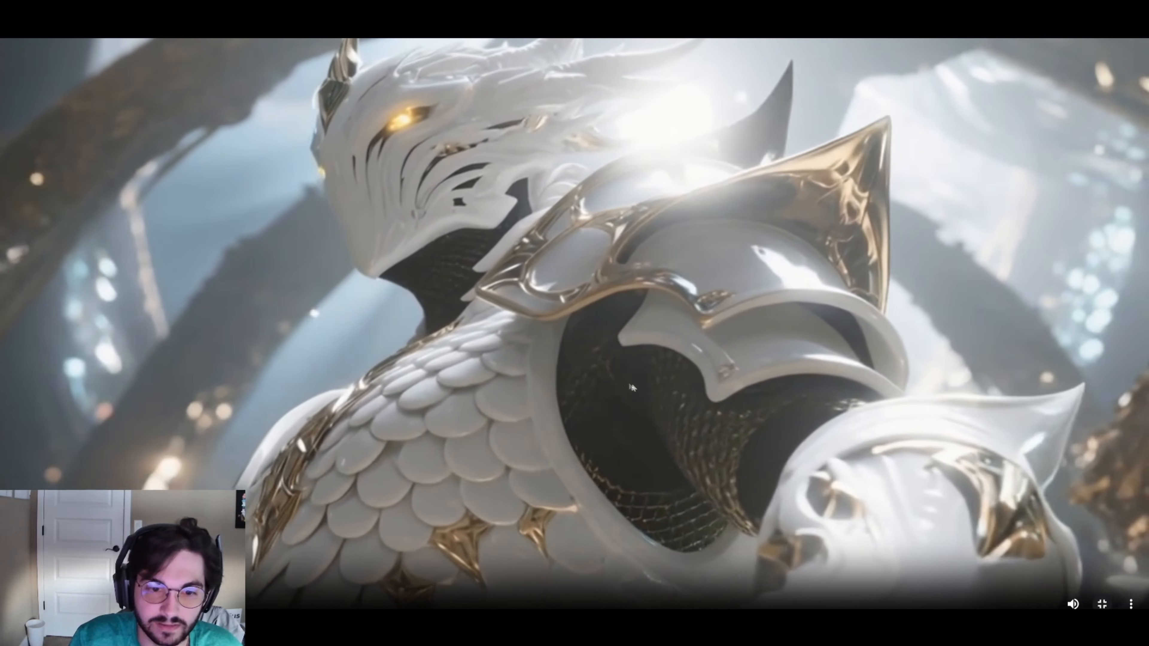
{"action": "key", "text": "Escape"}
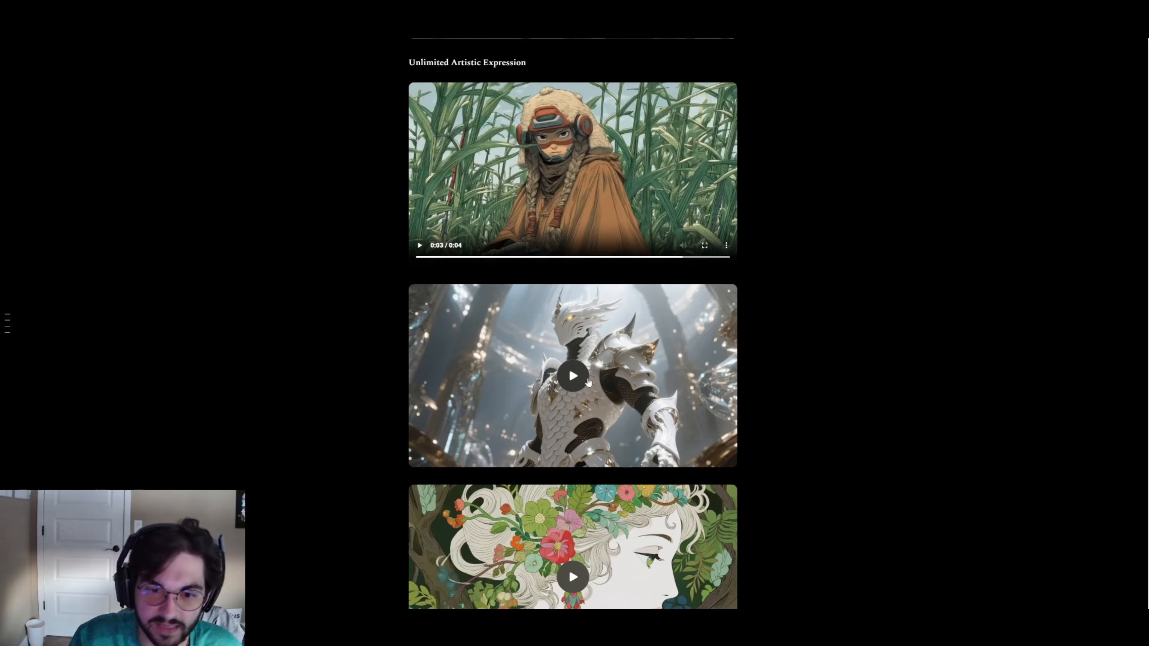
- Skim the remaining demo clips, then return to the start of the article and highlight its title
{"action": "scroll", "coordinate": [646, 395], "scroll_direction": "down", "scroll_amount": 15}
{"action": "scroll", "coordinate": [647, 398], "scroll_direction": "up", "scroll_amount": 20}
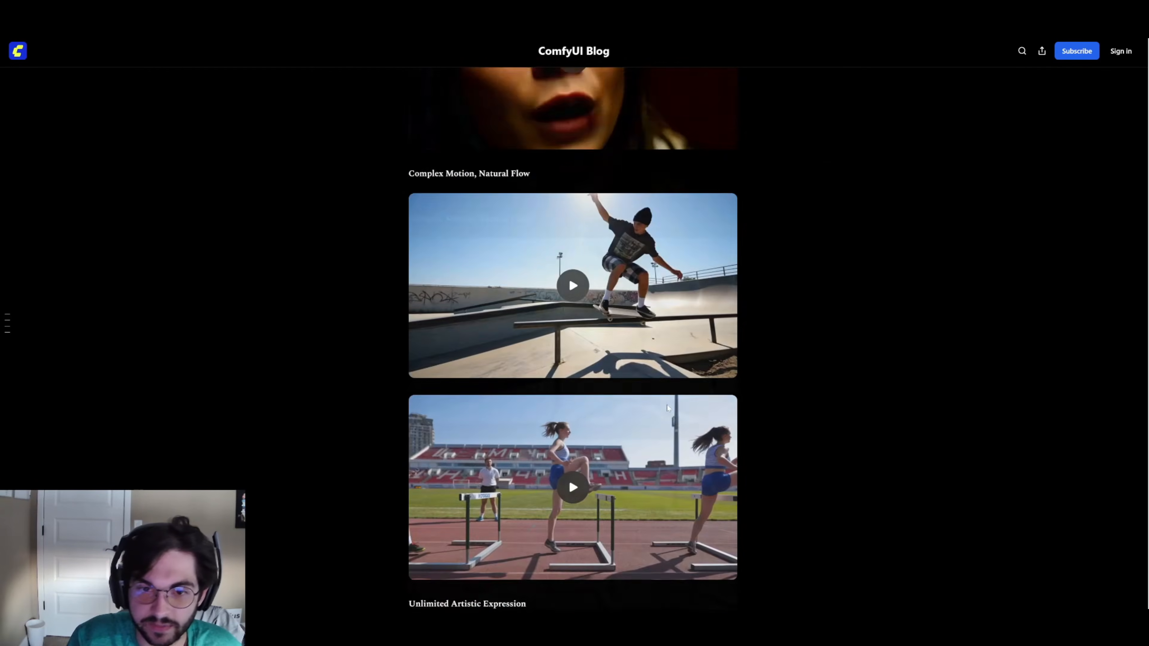
{"action": "scroll", "coordinate": [670, 407], "scroll_direction": "up", "scroll_amount": 10}
{"action": "left_click_drag", "start_coordinate": [667, 91], "coordinate": [399, 90]}
{"action": "left_click", "coordinate": [426, 174]}
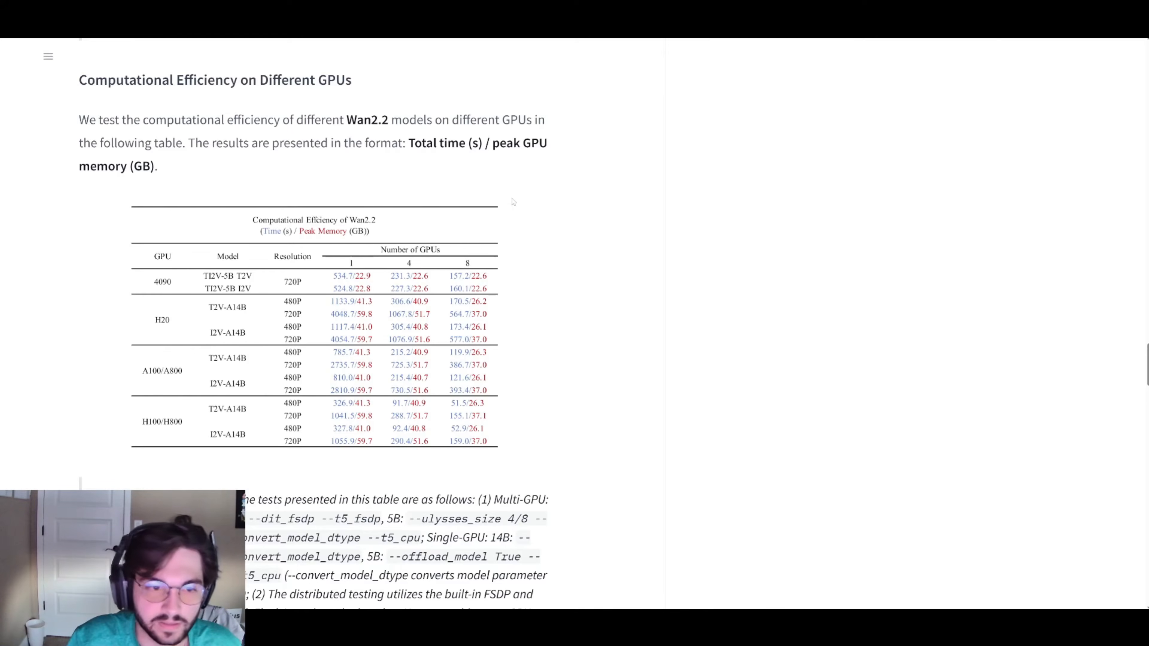
- Look through the Wan2.2-I2V-A14B model page, from the GPU efficiency table back through the model downloads and video demos to the introduction
{"action": "scroll", "coordinate": [518, 201], "scroll_direction": "up", "scroll_amount": 5}
{"action": "scroll", "coordinate": [523, 209], "scroll_direction": "down", "scroll_amount": 4}
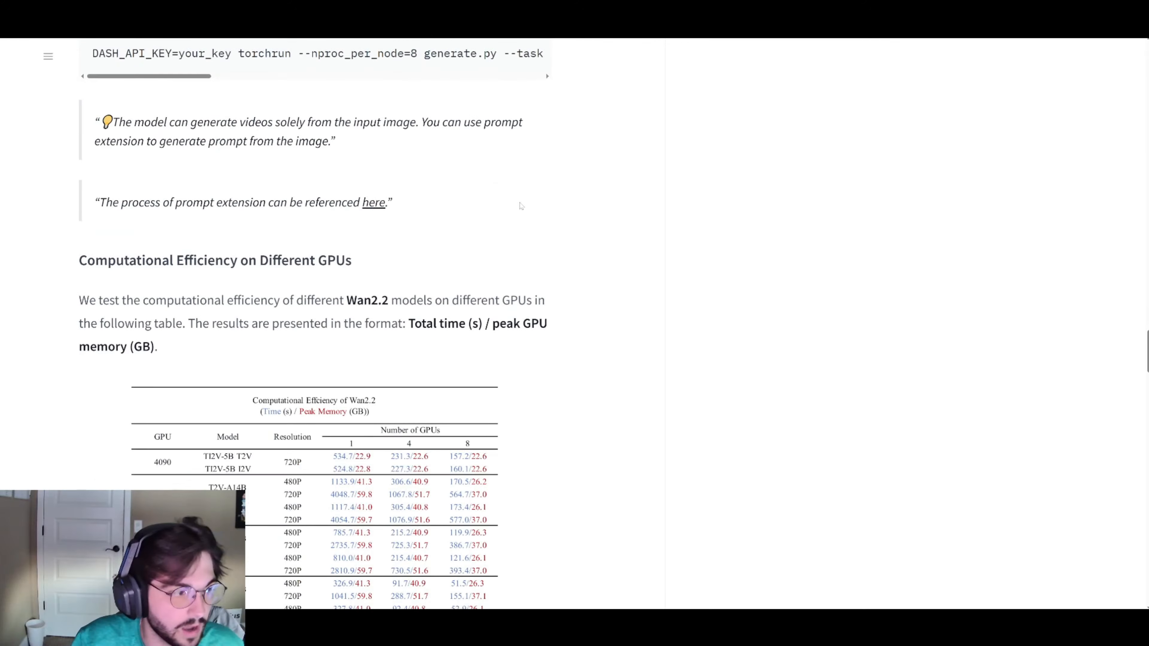
{"action": "scroll", "coordinate": [524, 210], "scroll_direction": "up", "scroll_amount": 6}
{"action": "scroll", "coordinate": [527, 212], "scroll_direction": "down", "scroll_amount": 5}
{"action": "scroll", "coordinate": [528, 213], "scroll_direction": "down", "scroll_amount": 4}
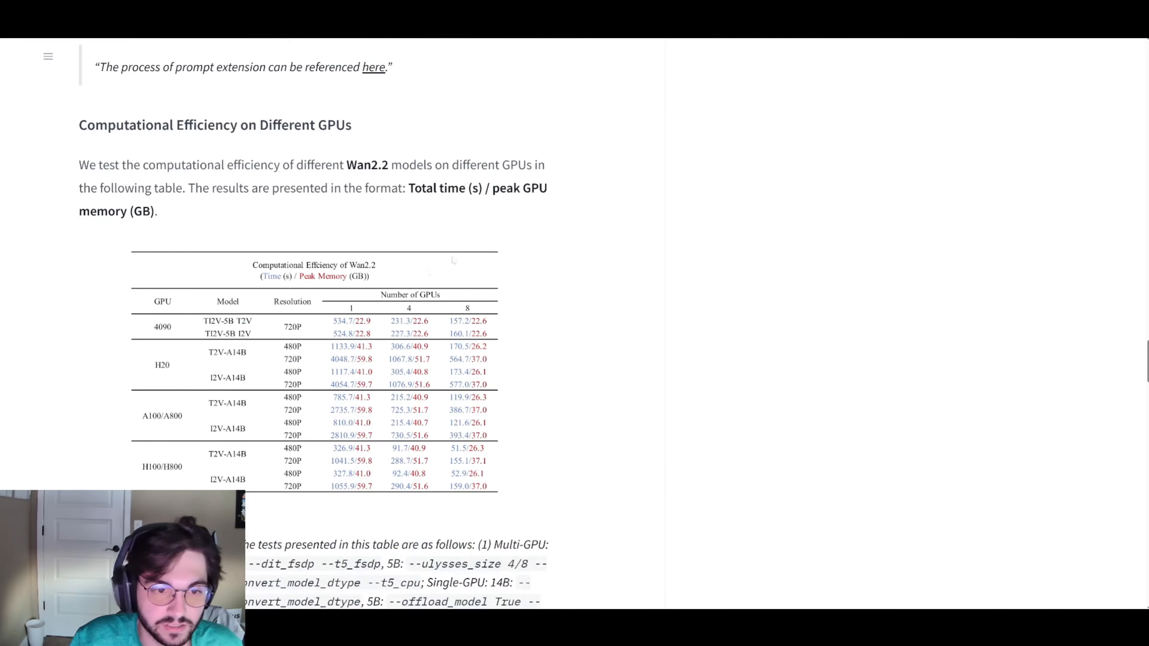
{"action": "scroll", "coordinate": [439, 345], "scroll_direction": "up", "scroll_amount": 15}
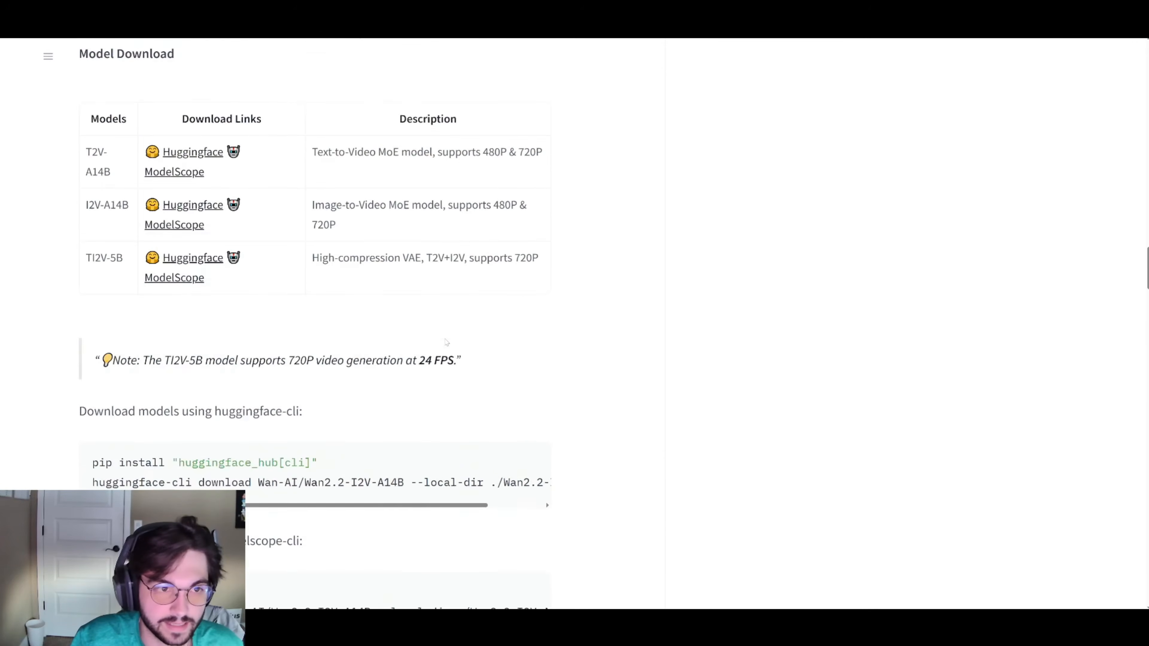
{"action": "scroll", "coordinate": [448, 340], "scroll_direction": "up", "scroll_amount": 20}
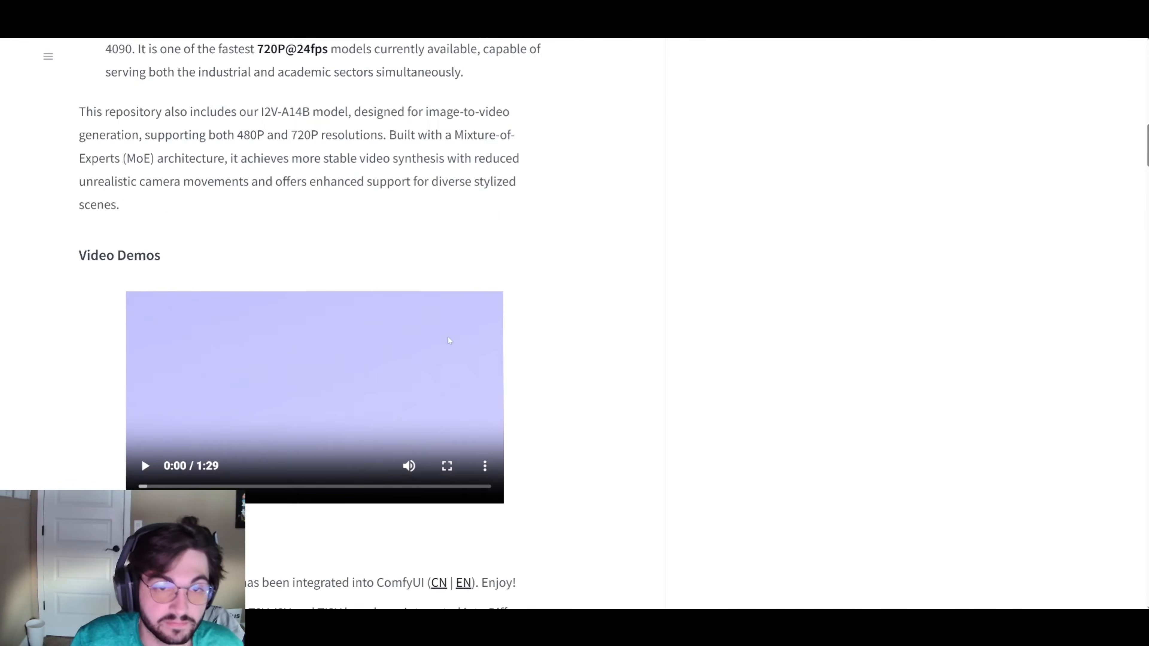
{"action": "scroll", "coordinate": [452, 340], "scroll_direction": "up", "scroll_amount": 8}
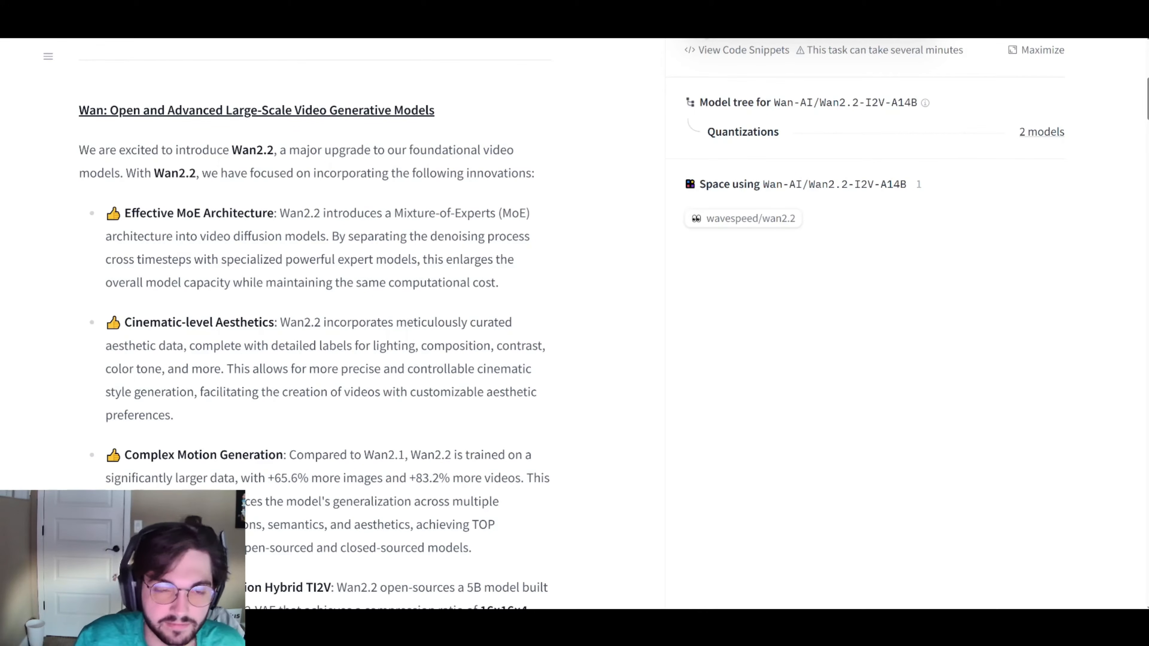
- Highlight the sentence on separating the denoising process under Effective MoE Architecture while reading it
{"action": "left_click_drag", "start_coordinate": [333, 236], "coordinate": [514, 260]}
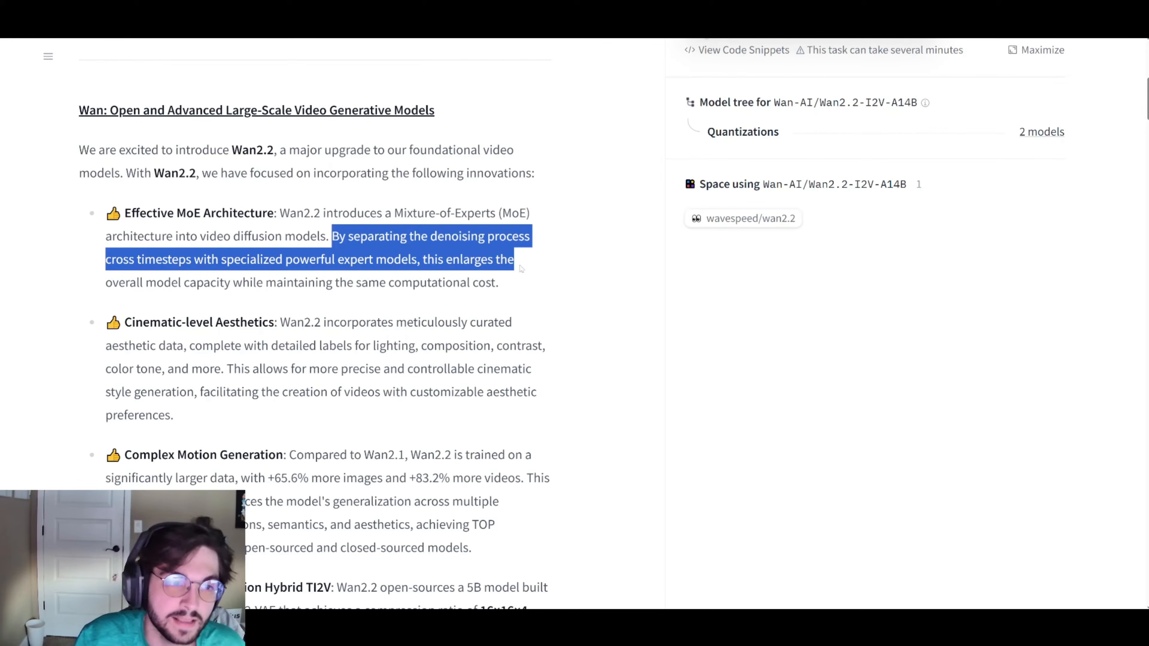
{"action": "left_click", "coordinate": [57, 279]}
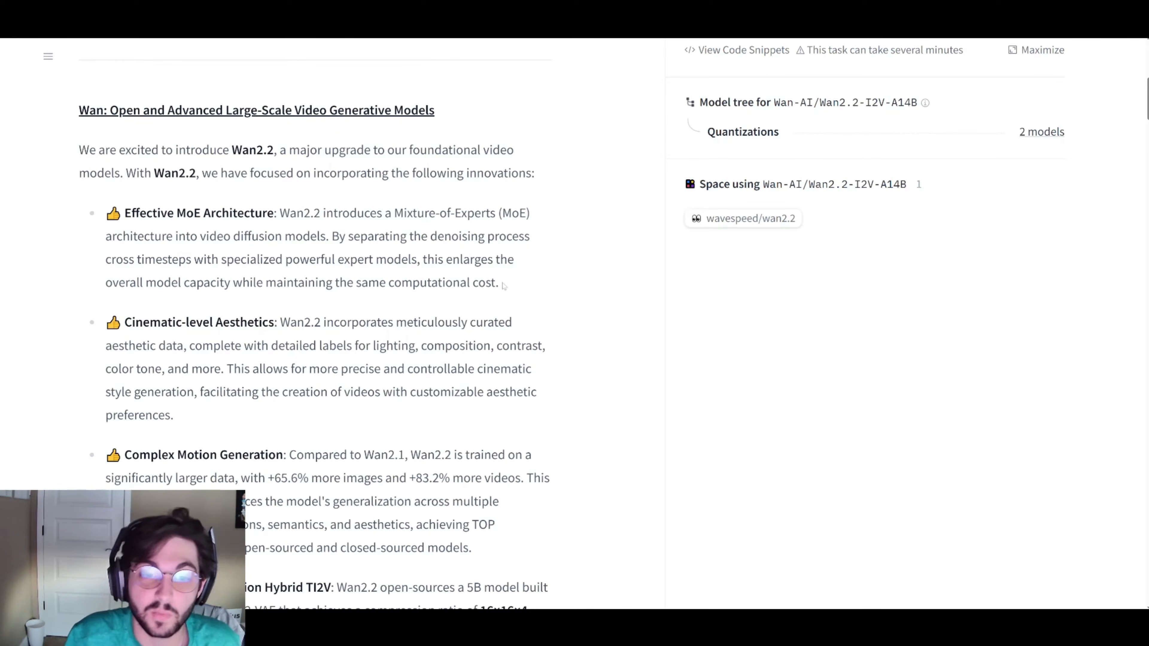
{"action": "left_click_drag", "start_coordinate": [499, 283], "coordinate": [332, 236]}
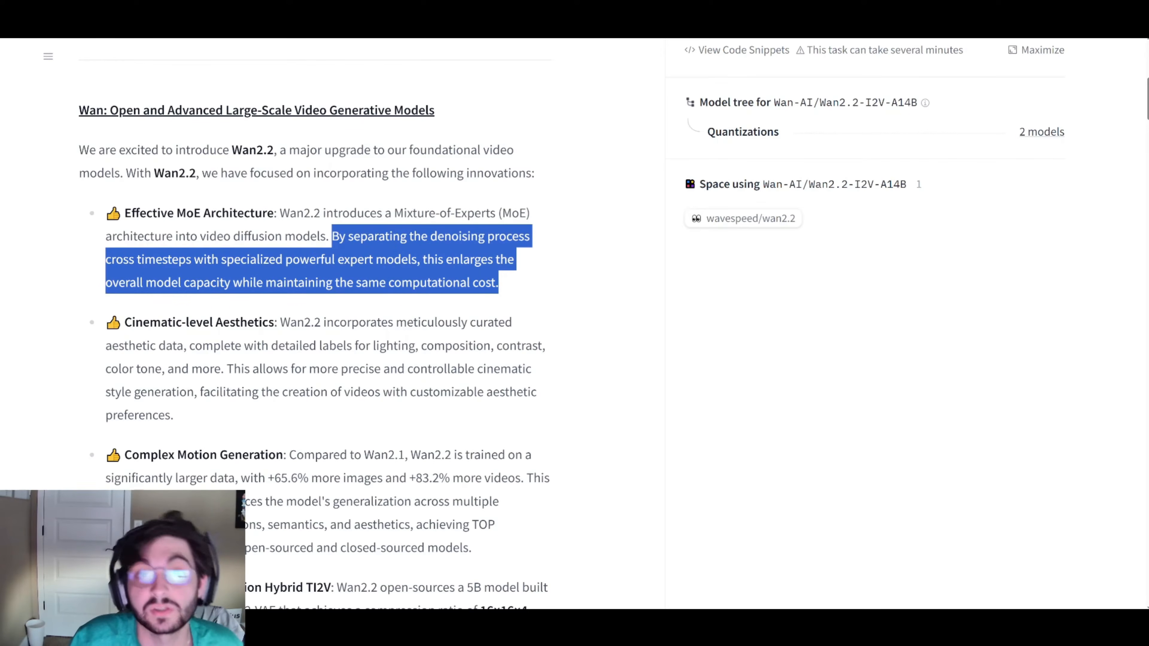
{"action": "left_click", "coordinate": [487, 267]}
- Highlight the Cinematic-level Aesthetics paragraph while reading it, then clear the selection
{"action": "scroll", "coordinate": [241, 247], "scroll_direction": "down", "scroll_amount": 2}
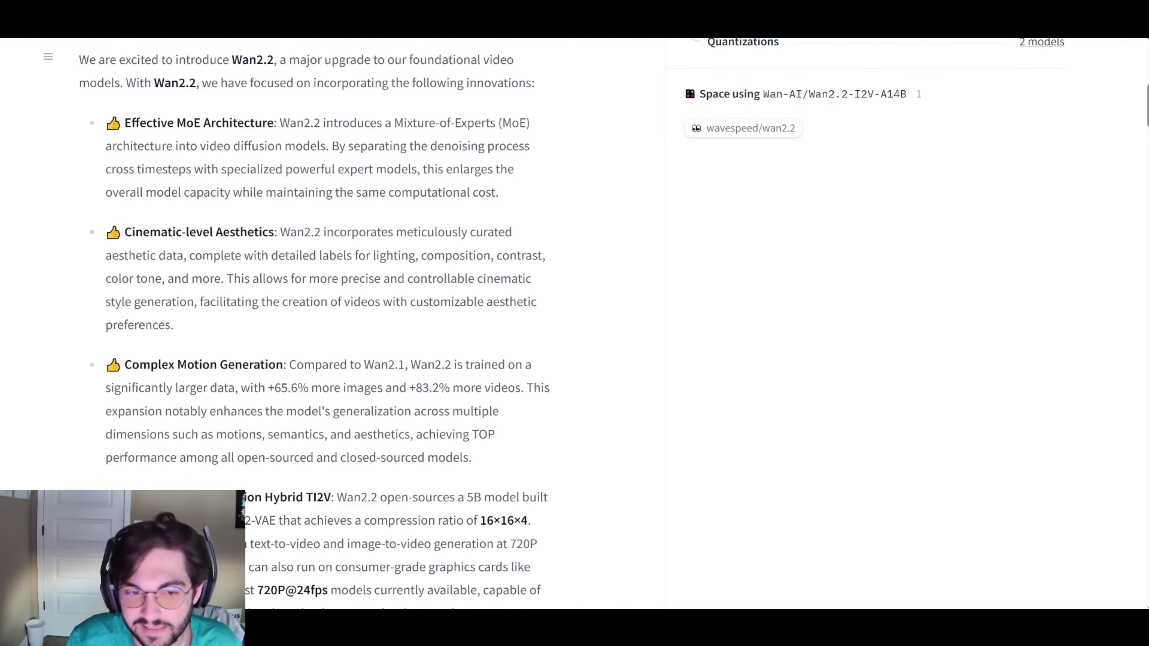
{"action": "scroll", "coordinate": [234, 299], "scroll_direction": "down", "scroll_amount": 1}
{"action": "left_click_drag", "start_coordinate": [182, 283], "coordinate": [106, 186]}
{"action": "left_click", "coordinate": [295, 307]}
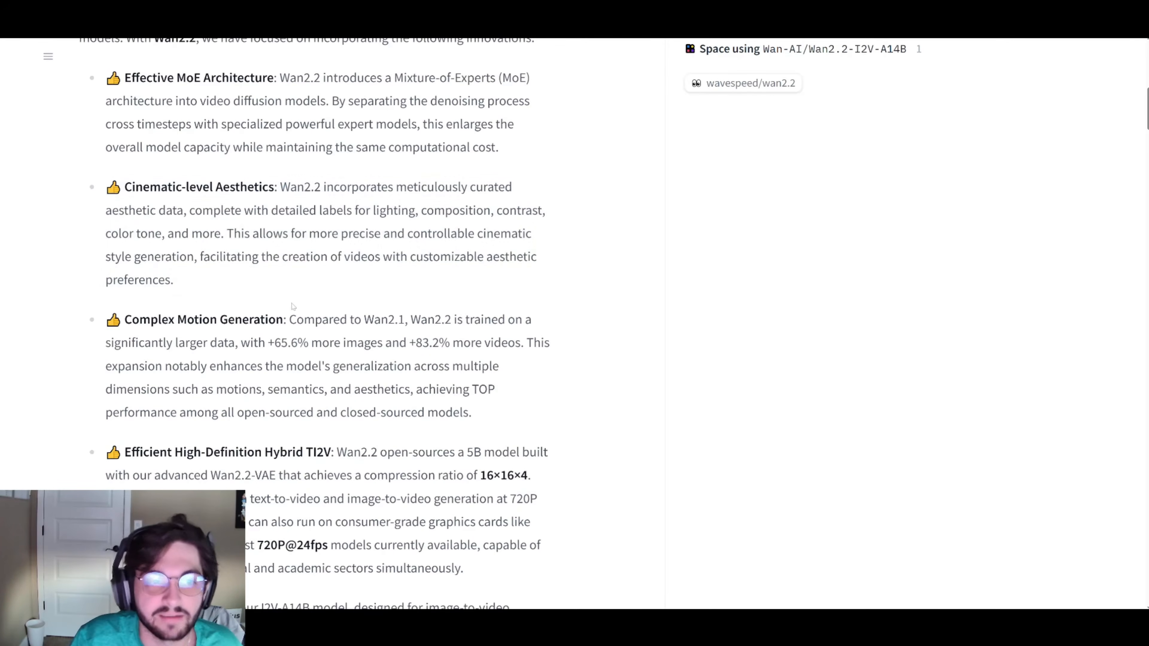
- Read the Complex Motion Generation and Efficient High-Definition Hybrid TI2V paragraphs, highlighting the 4090 graphics card mention
{"action": "scroll", "coordinate": [149, 256], "scroll_direction": "down", "scroll_amount": 1}
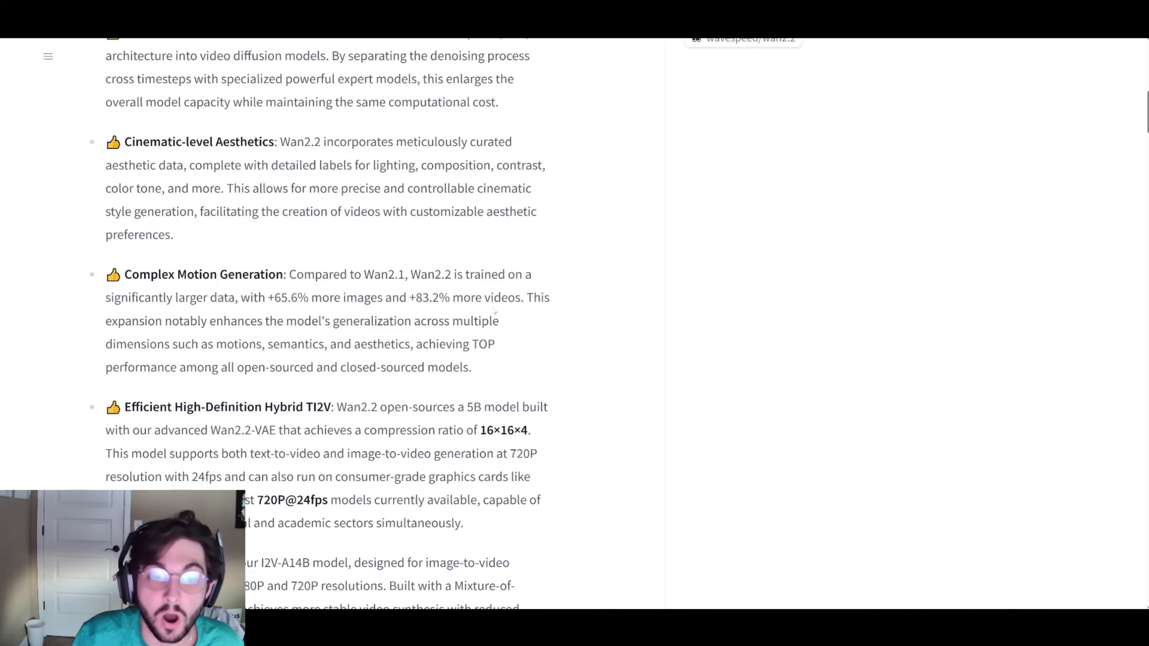
{"action": "scroll", "coordinate": [174, 312], "scroll_direction": "down", "scroll_amount": 4}
{"action": "left_click_drag", "start_coordinate": [132, 320], "coordinate": [104, 321]}
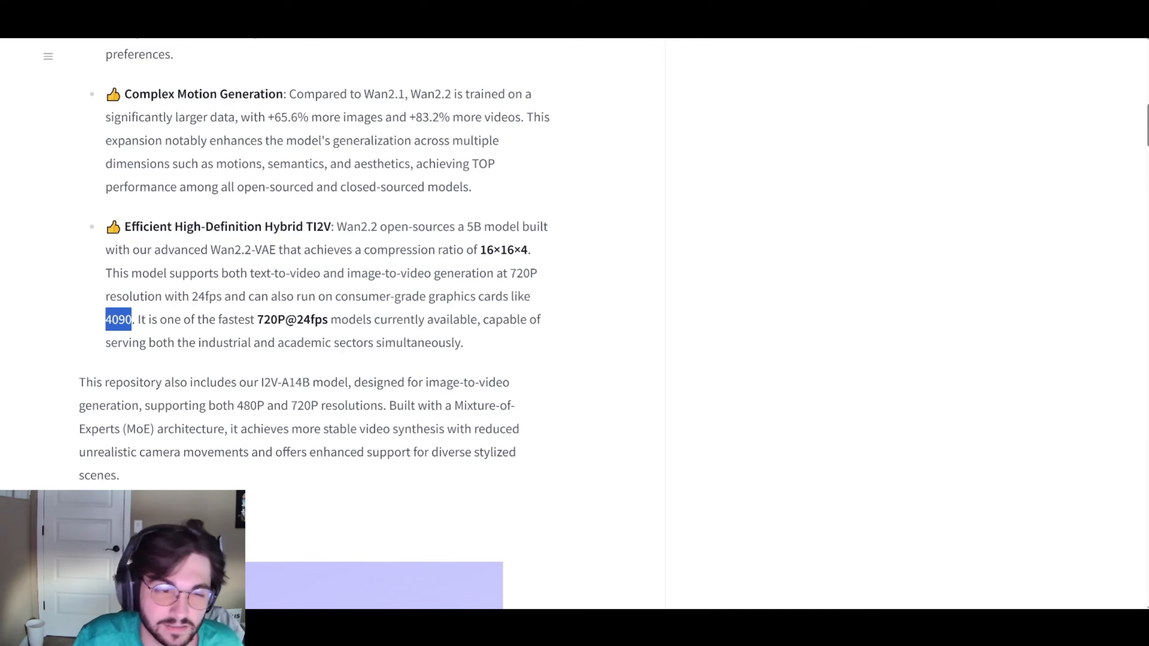
- Open the Computational Efficiency table image on its own and box the single-GPU times for the 4090
{"action": "scroll", "coordinate": [532, 296], "scroll_direction": "down", "scroll_amount": 15}
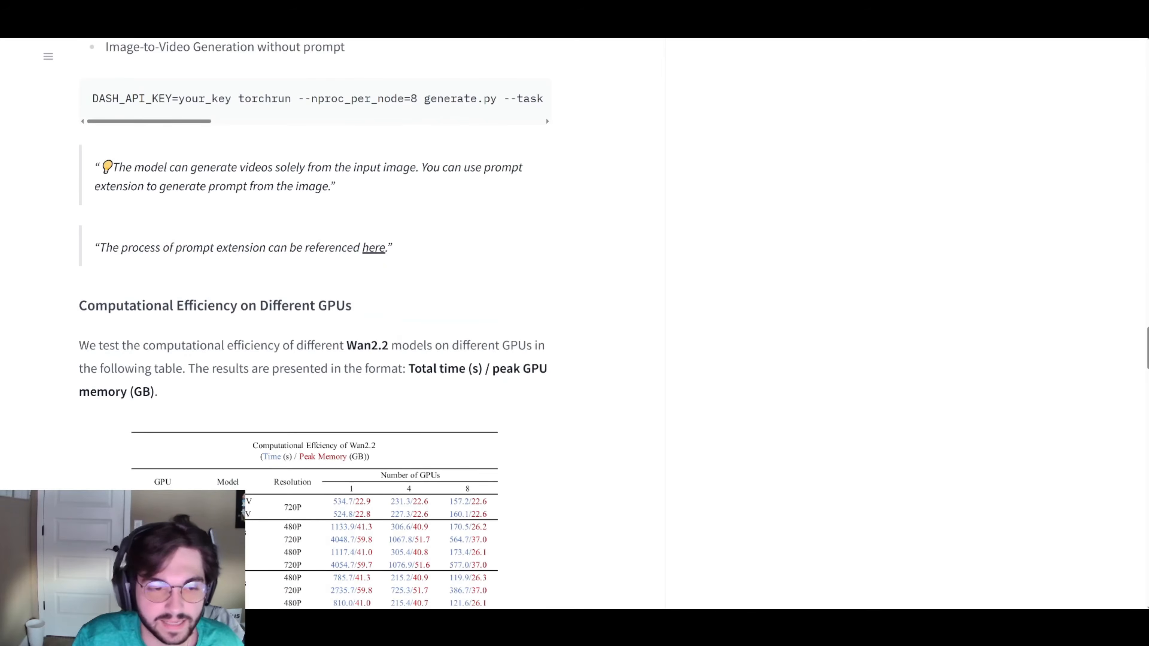
{"action": "scroll", "coordinate": [531, 296], "scroll_direction": "down", "scroll_amount": 1}
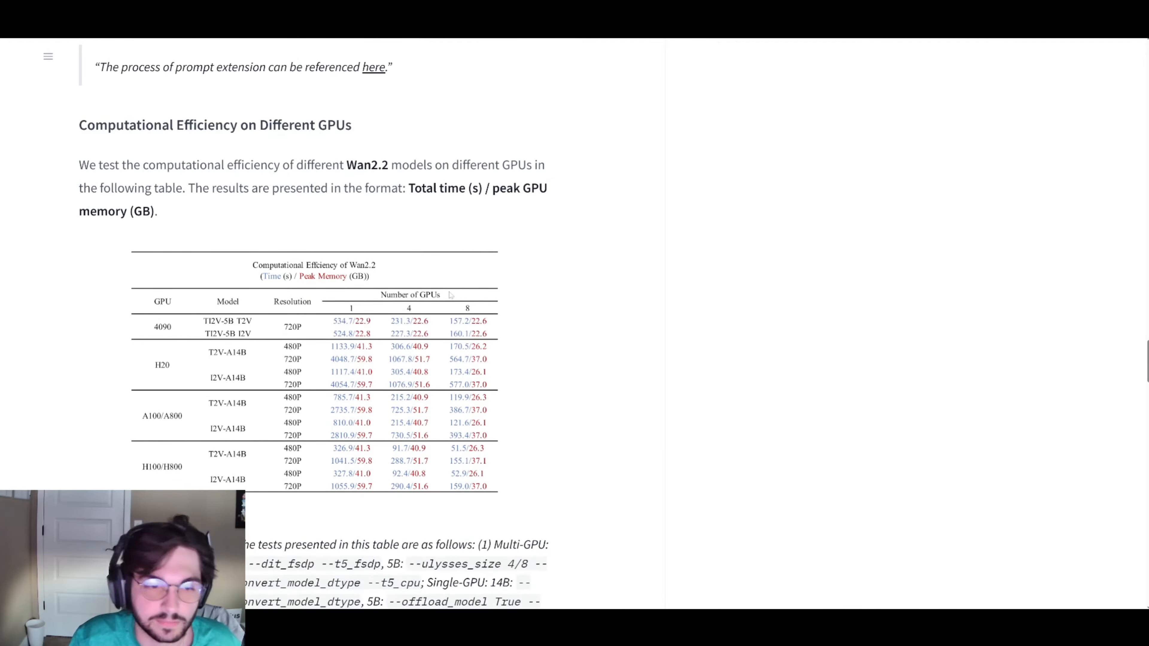
{"action": "scroll", "coordinate": [387, 305], "scroll_direction": "down", "scroll_amount": 1}
{"action": "right_click", "coordinate": [297, 312]}
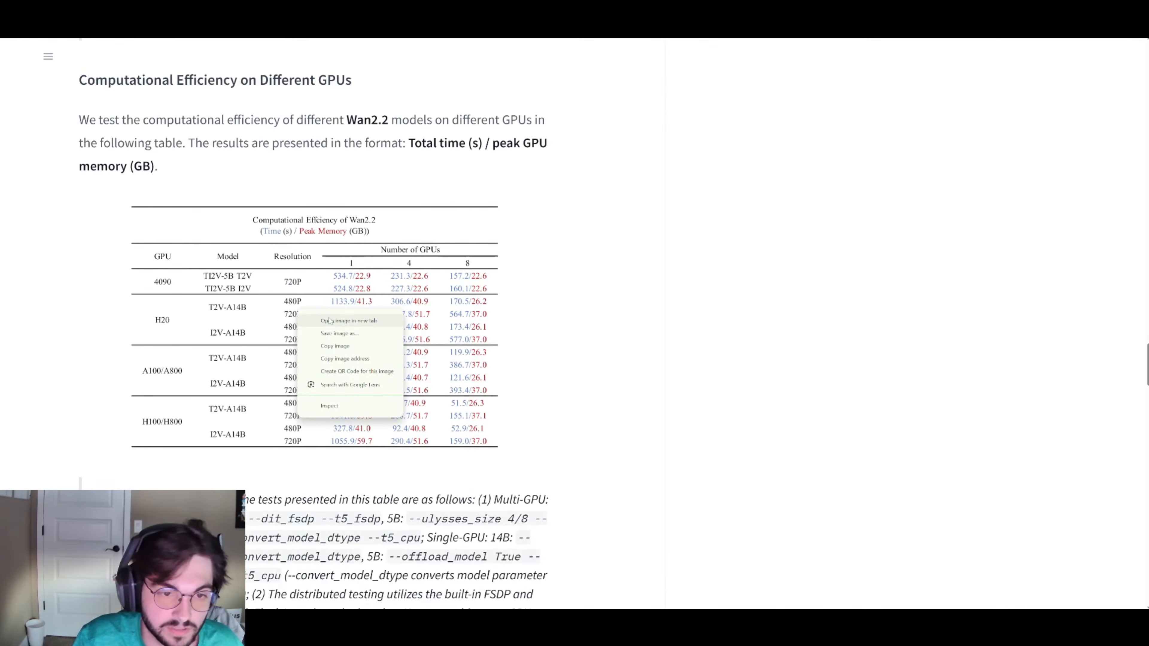
{"action": "left_click", "coordinate": [326, 318]}
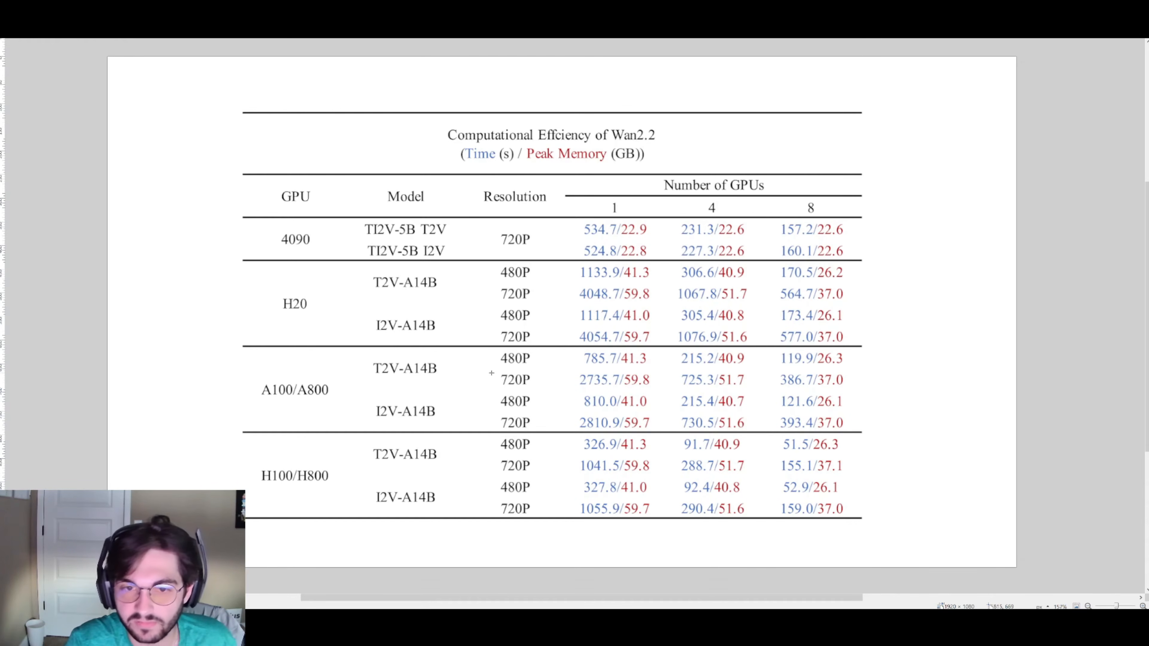
{"action": "left_click_drag", "start_coordinate": [580, 221], "coordinate": [621, 260]}
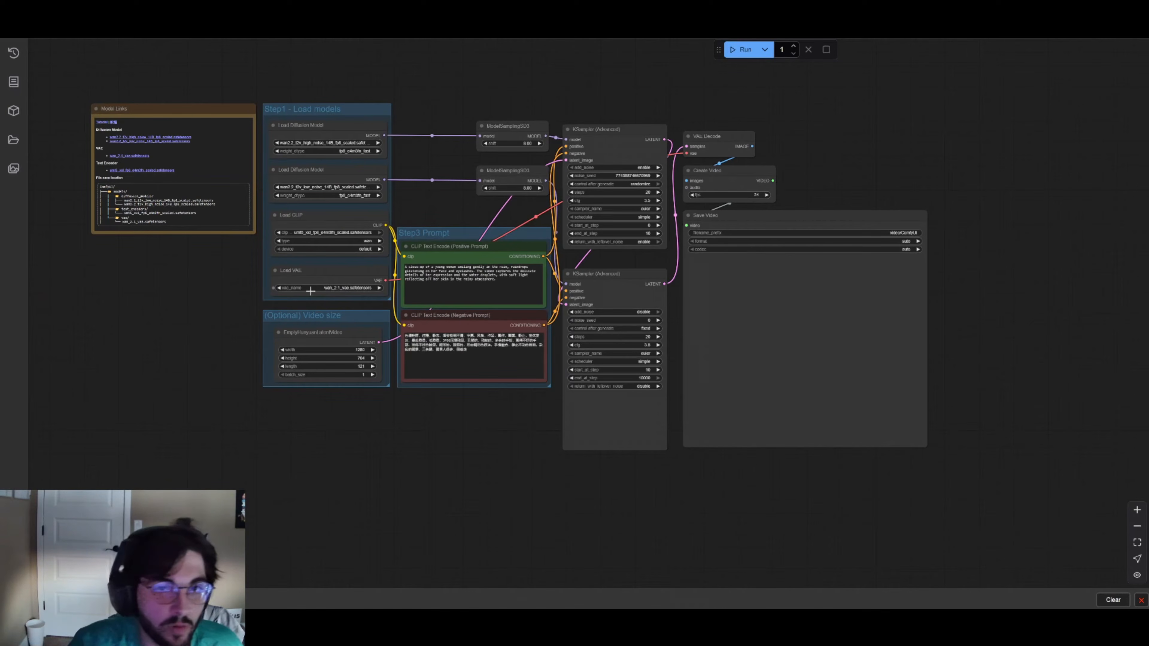
- Switch to the Wan2.2 workflow in ComfyUI, check the update options in ComfyUI Manager, and close it
{"action": "left_click_drag", "start_coordinate": [432, 218], "coordinate": [454, 243]}
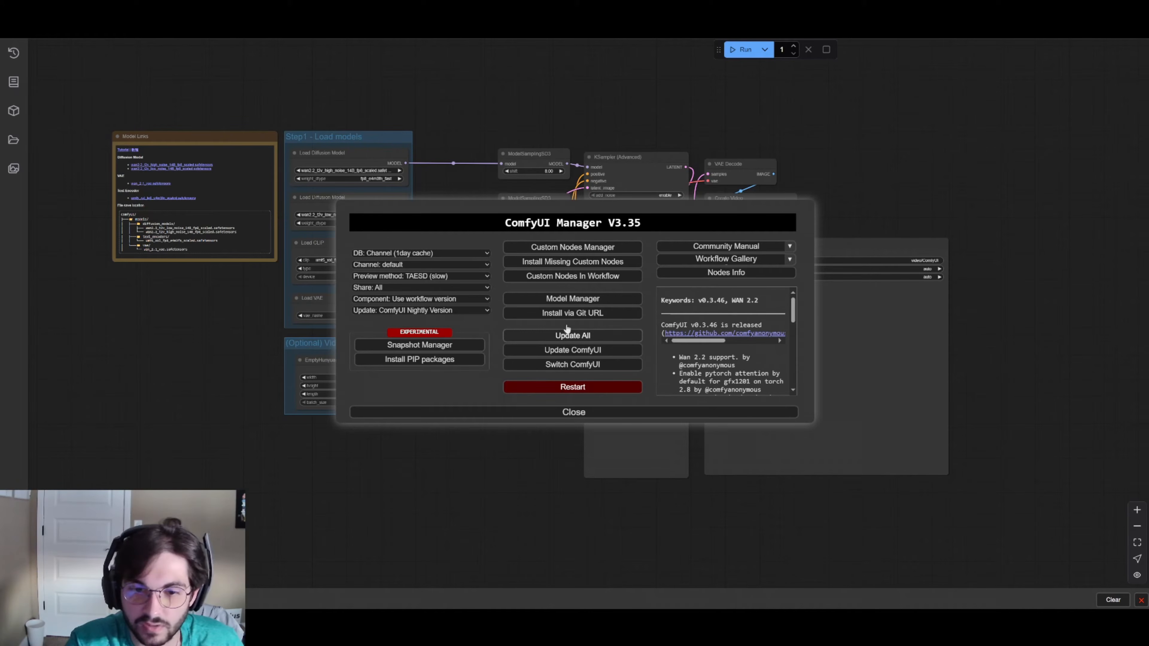
{"action": "key", "text": "Escape"}
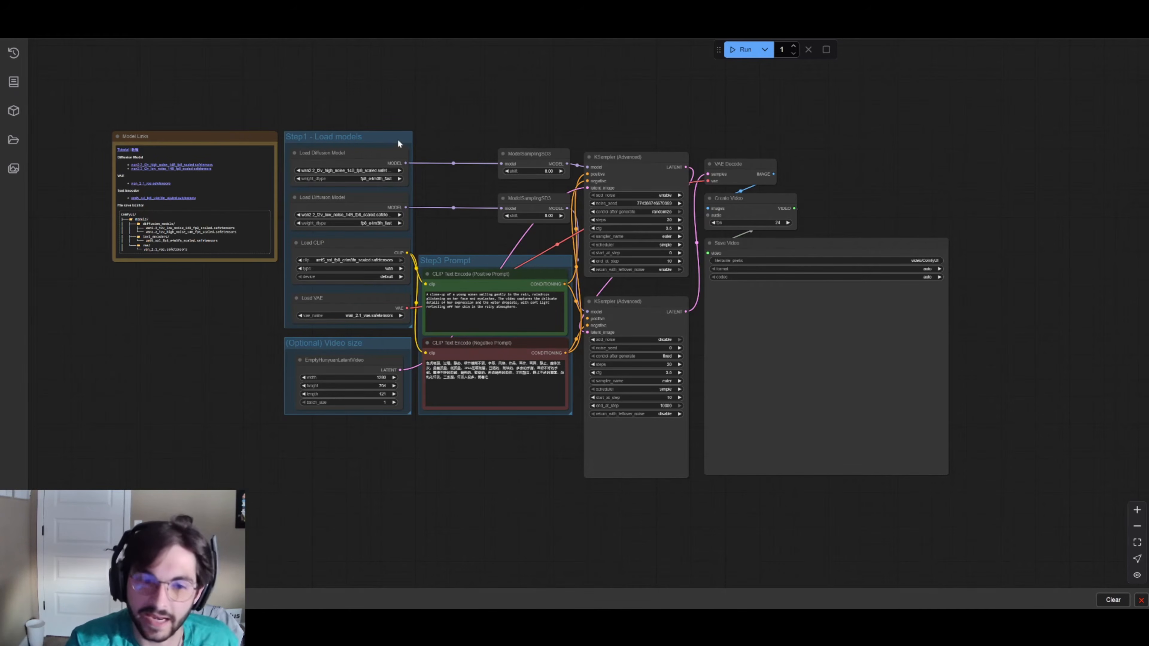
{"action": "scroll", "coordinate": [398, 140], "scroll_direction": "up", "scroll_amount": 1}
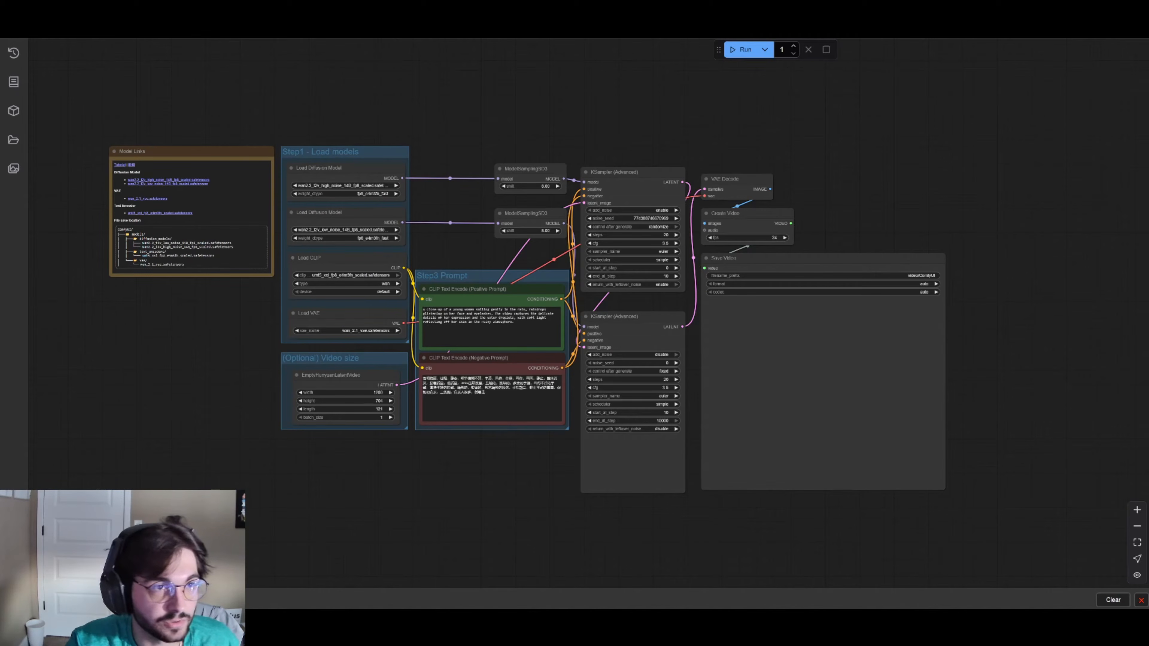
- Browse the Video category of the workflow templates and examine the high-noise and low-noise Load Diffusion Model nodes in the Wan2.2 workflow
{"action": "left_click", "coordinate": [41, 23]}
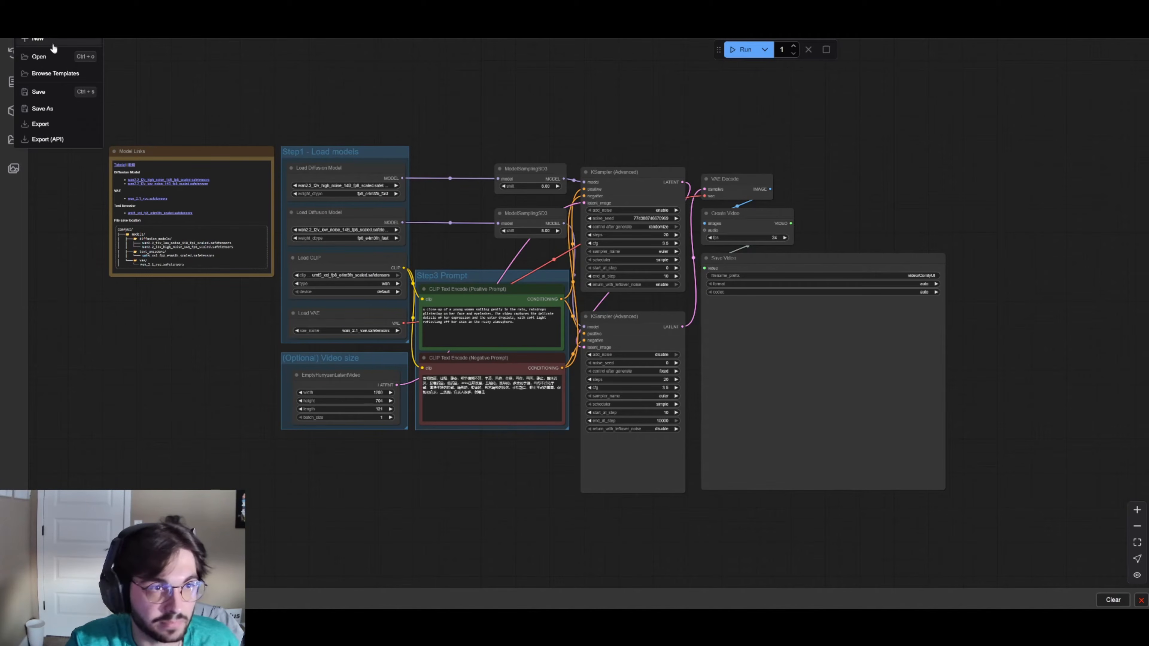
{"action": "left_click", "coordinate": [57, 77]}
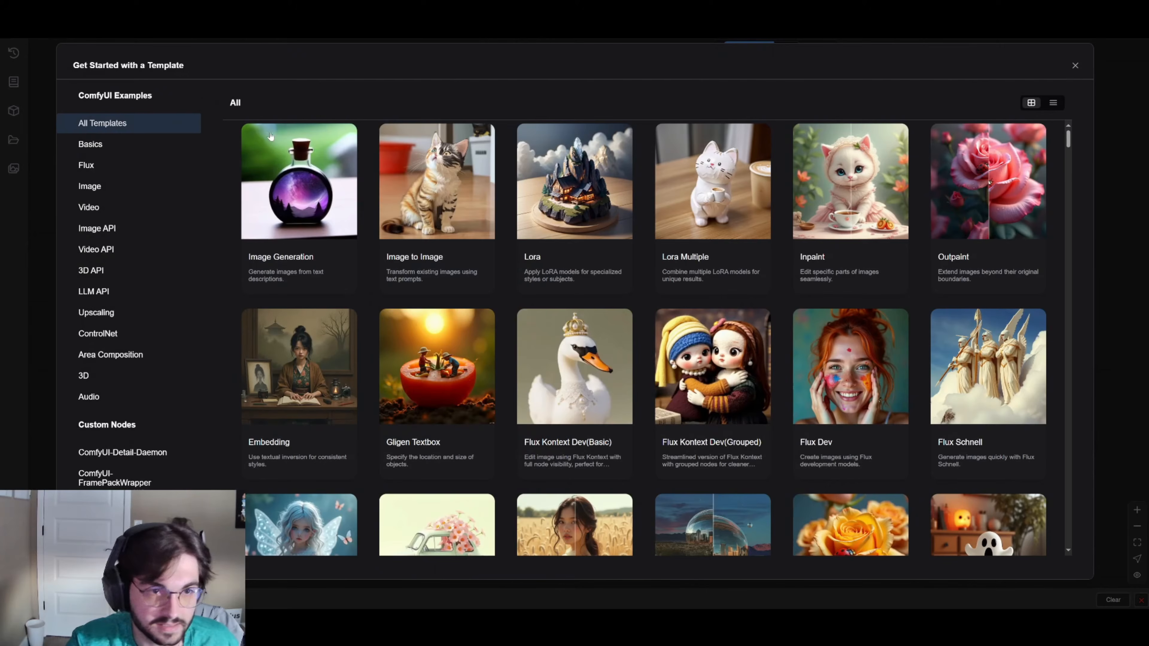
{"action": "left_click", "coordinate": [112, 209]}
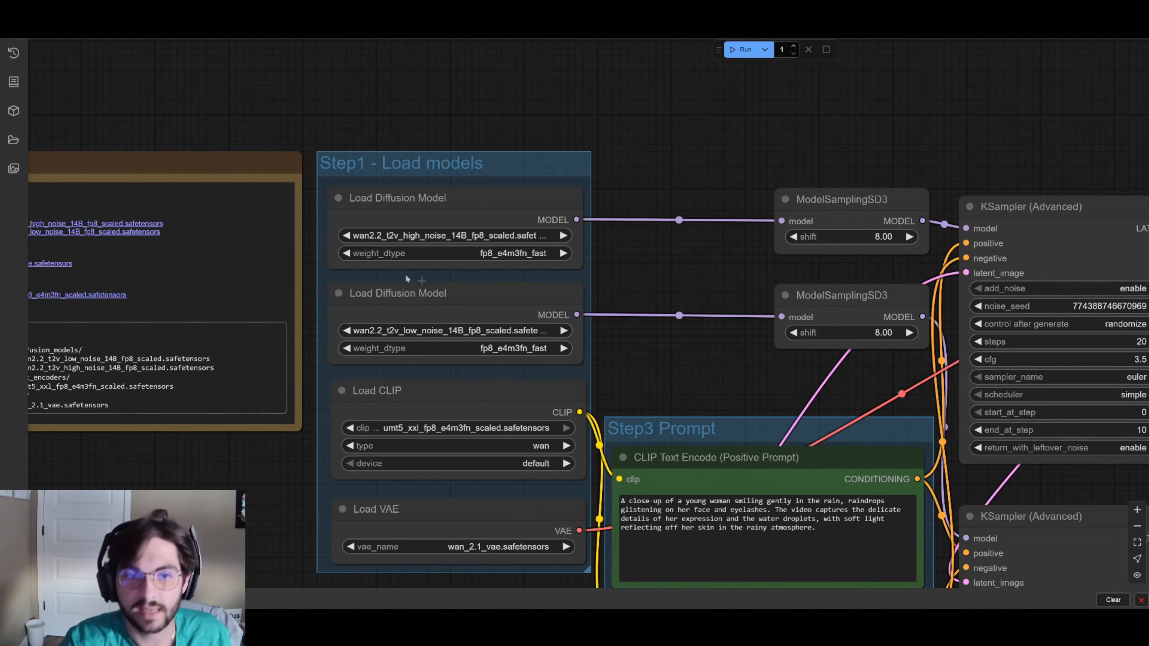
{"action": "scroll", "coordinate": [458, 235], "scroll_direction": "up", "scroll_amount": 1}
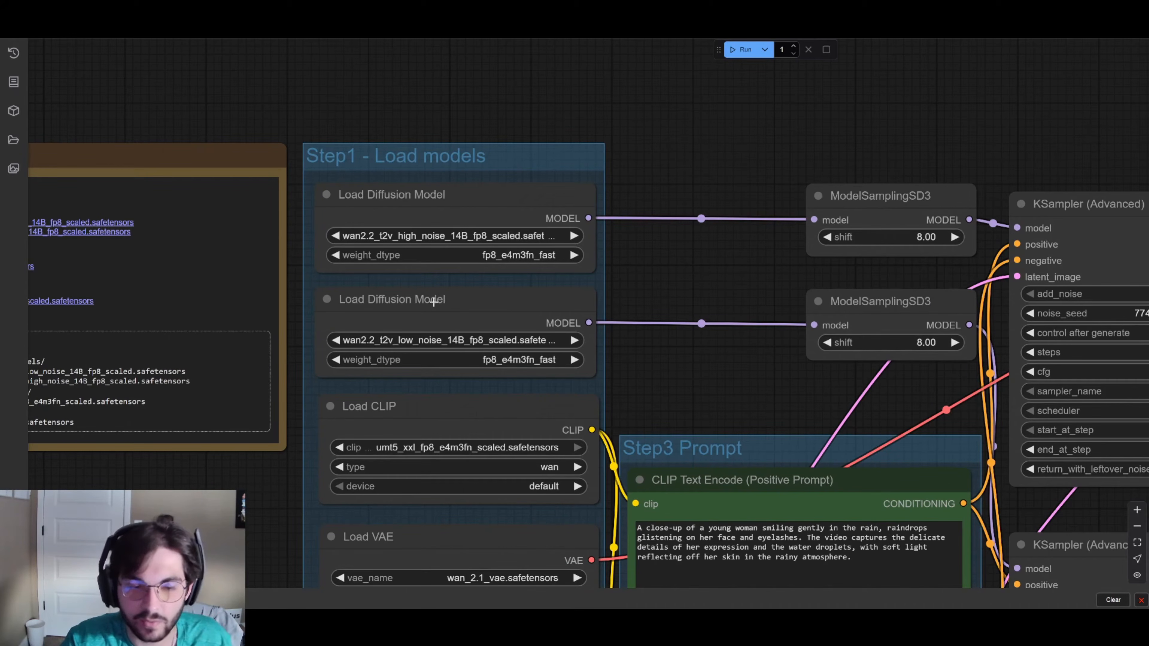
{"action": "scroll", "coordinate": [428, 317], "scroll_direction": "down", "scroll_amount": 2}
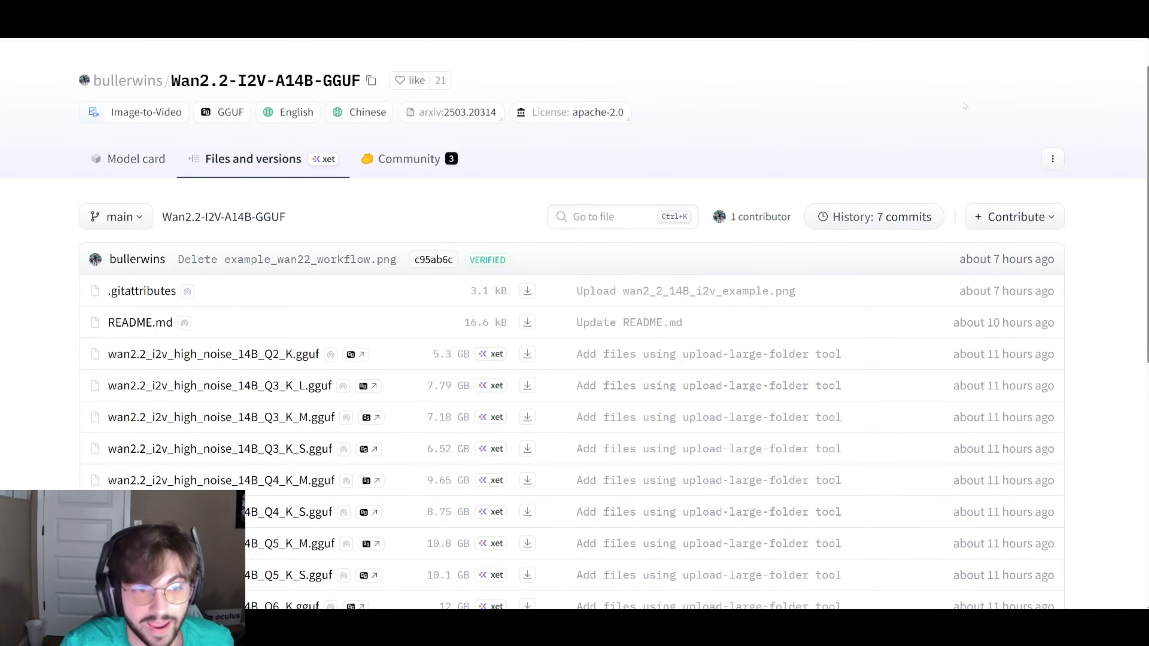
- Switch to the Wan2.2-I2V-A14B-GGUF repository and look through the high-noise and low-noise quantized model files
{"action": "scroll", "coordinate": [253, 254], "scroll_direction": "down", "scroll_amount": 3}
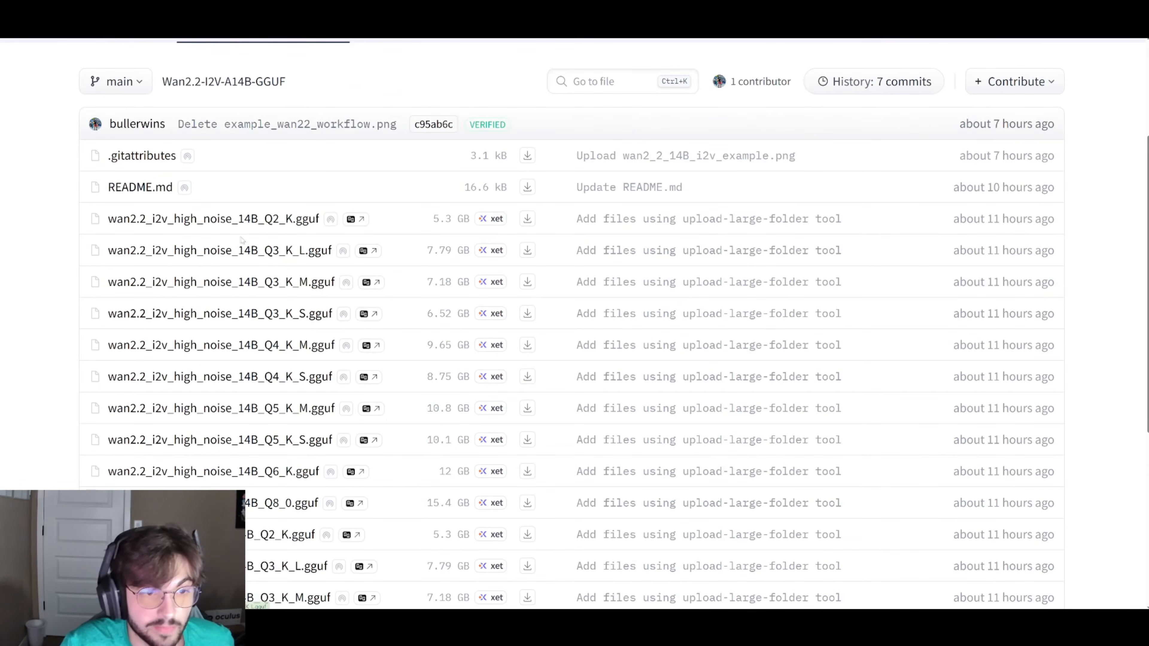
{"action": "scroll", "coordinate": [271, 362], "scroll_direction": "down", "scroll_amount": 5}
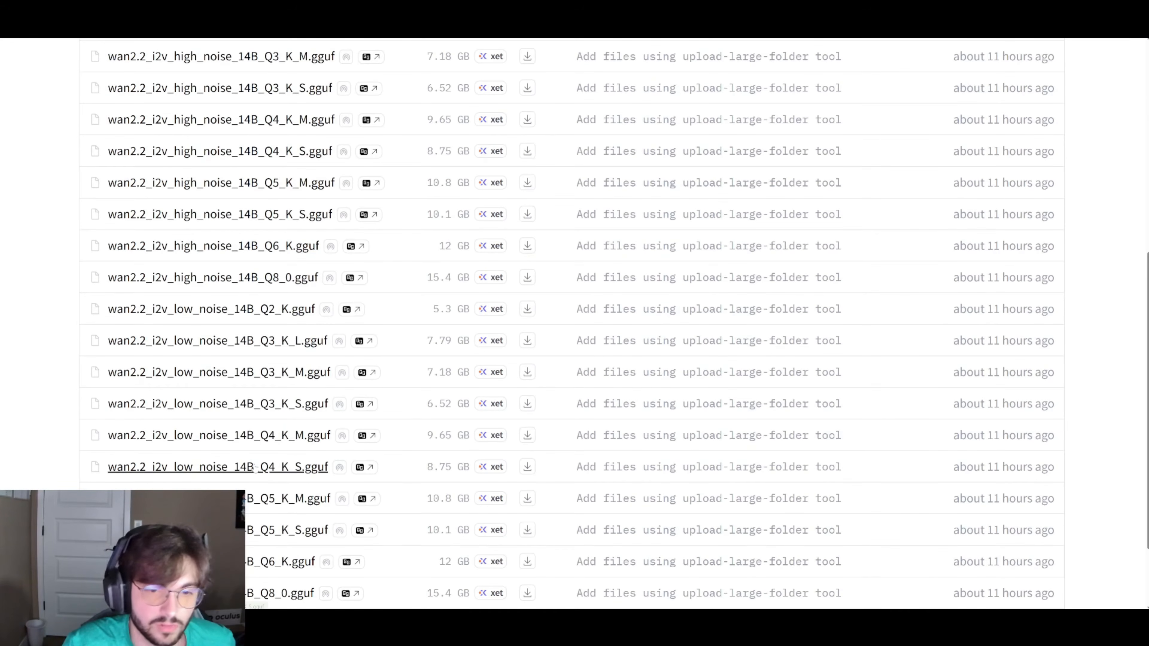
{"action": "scroll", "coordinate": [256, 485], "scroll_direction": "down", "scroll_amount": 1}
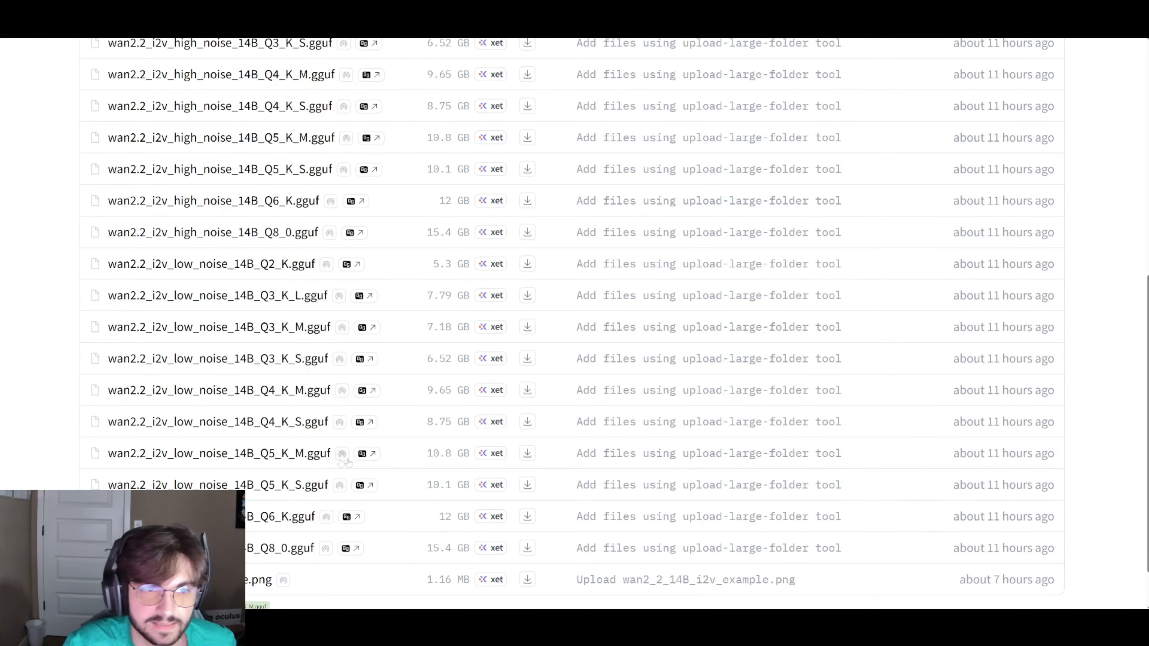
{"action": "scroll", "coordinate": [234, 210], "scroll_direction": "up", "scroll_amount": 4}
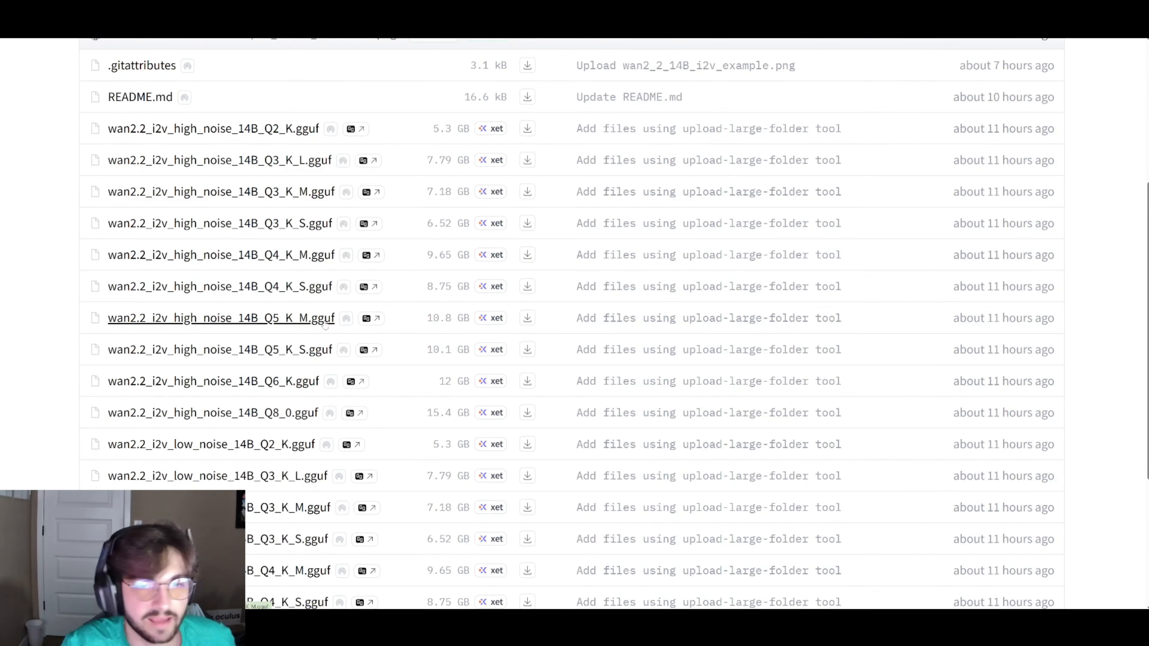
{"action": "scroll", "coordinate": [325, 320], "scroll_direction": "down", "scroll_amount": 3}
{"action": "scroll", "coordinate": [321, 322], "scroll_direction": "down", "scroll_amount": 1}
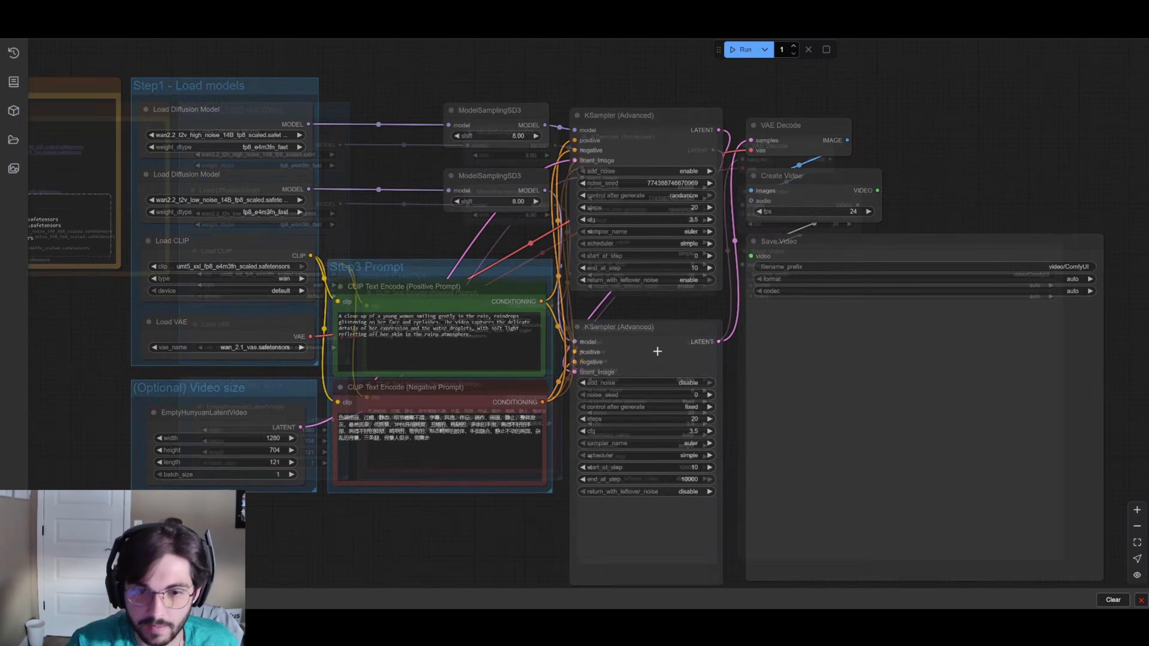
- View the whole text-to-video workflow, then switch to the YouTube video on Wan 2.2 ComfyUI workflows and look at its title and details
{"action": "scroll", "coordinate": [658, 351], "scroll_direction": "down", "scroll_amount": 3}
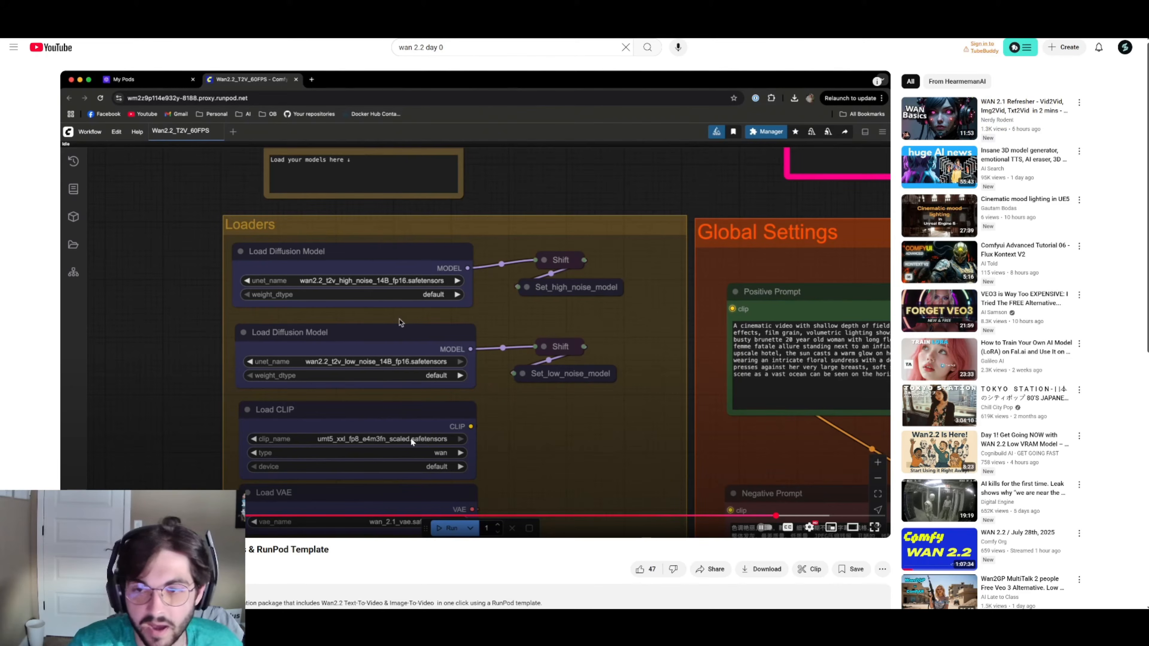
{"action": "scroll", "coordinate": [414, 440], "scroll_direction": "down", "scroll_amount": 2}
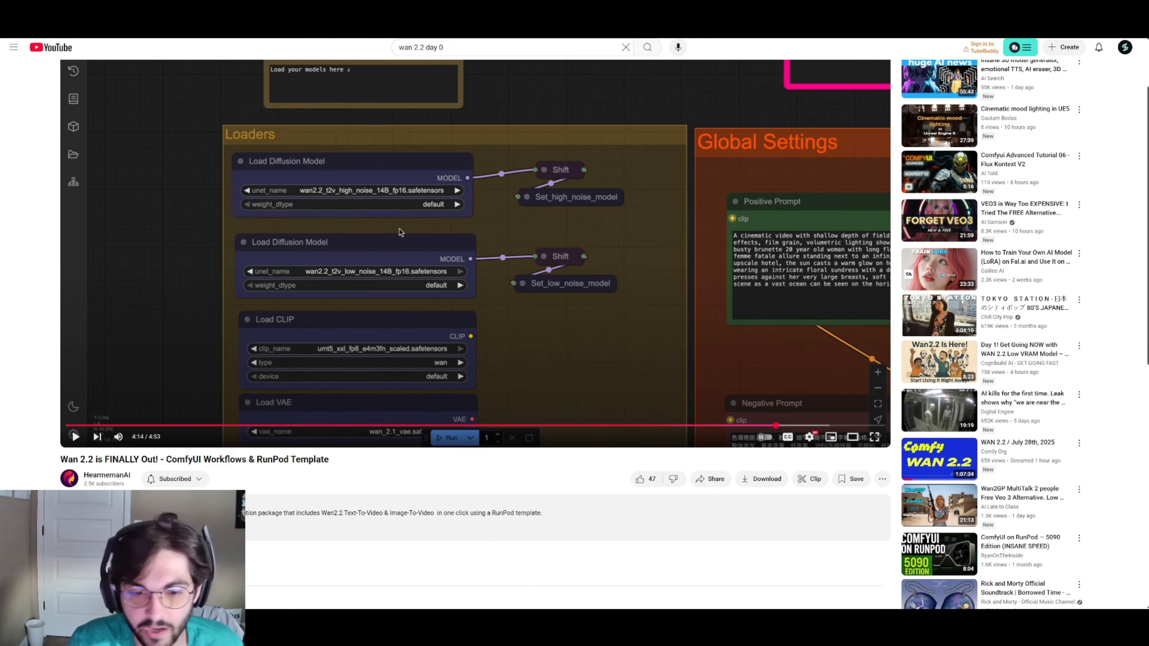
{"action": "scroll", "coordinate": [274, 501], "scroll_direction": "up", "scroll_amount": 1}
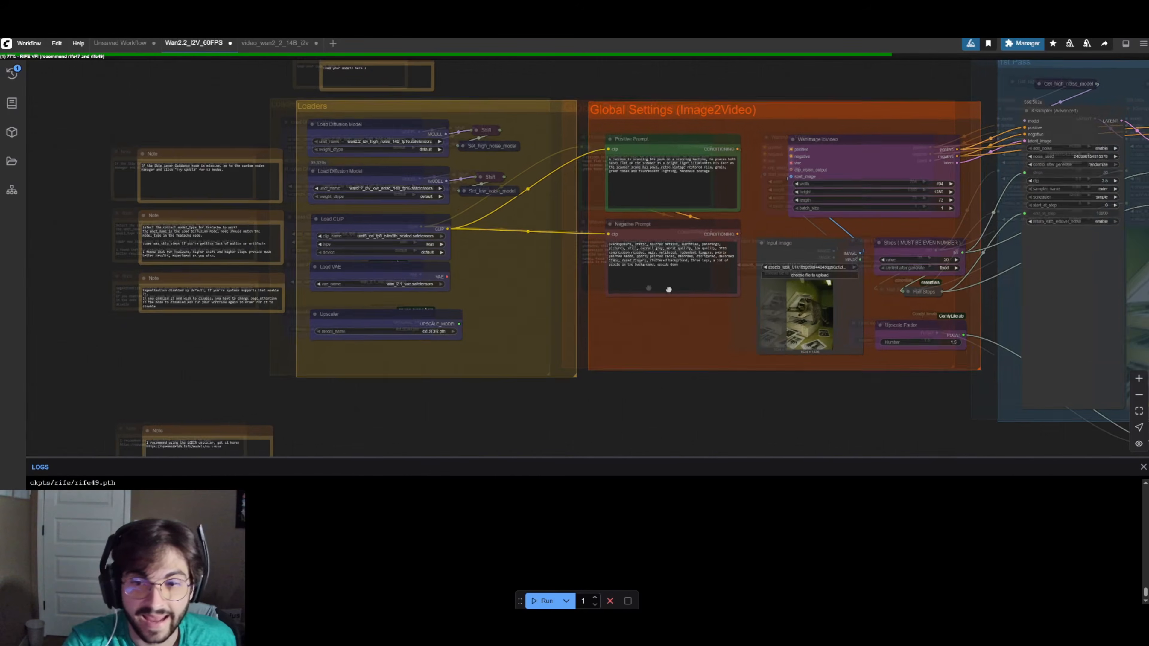
- Switch to the Wan2.2_I2V_60FPS workflow in ComfyUI and read the raccoon text in the Positive Prompt node
{"action": "left_click_drag", "start_coordinate": [841, 290], "coordinate": [696, 276]}
{"action": "left_click_drag", "start_coordinate": [836, 285], "coordinate": [226, 272]}
{"action": "left_click_drag", "start_coordinate": [820, 308], "coordinate": [729, 329]}
{"action": "scroll", "coordinate": [729, 330], "scroll_direction": "up", "scroll_amount": 10}
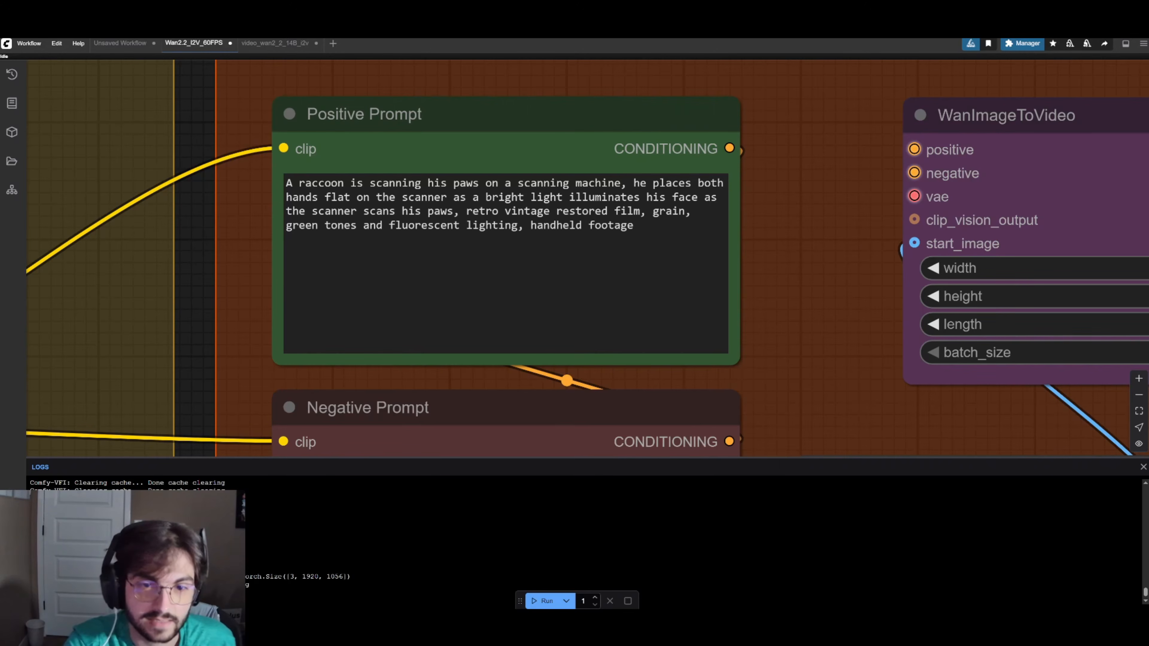
{"action": "scroll", "coordinate": [592, 251], "scroll_direction": "down", "scroll_amount": 2}
{"action": "left_click_drag", "start_coordinate": [628, 232], "coordinate": [520, 219]}
{"action": "left_click", "coordinate": [629, 245]}
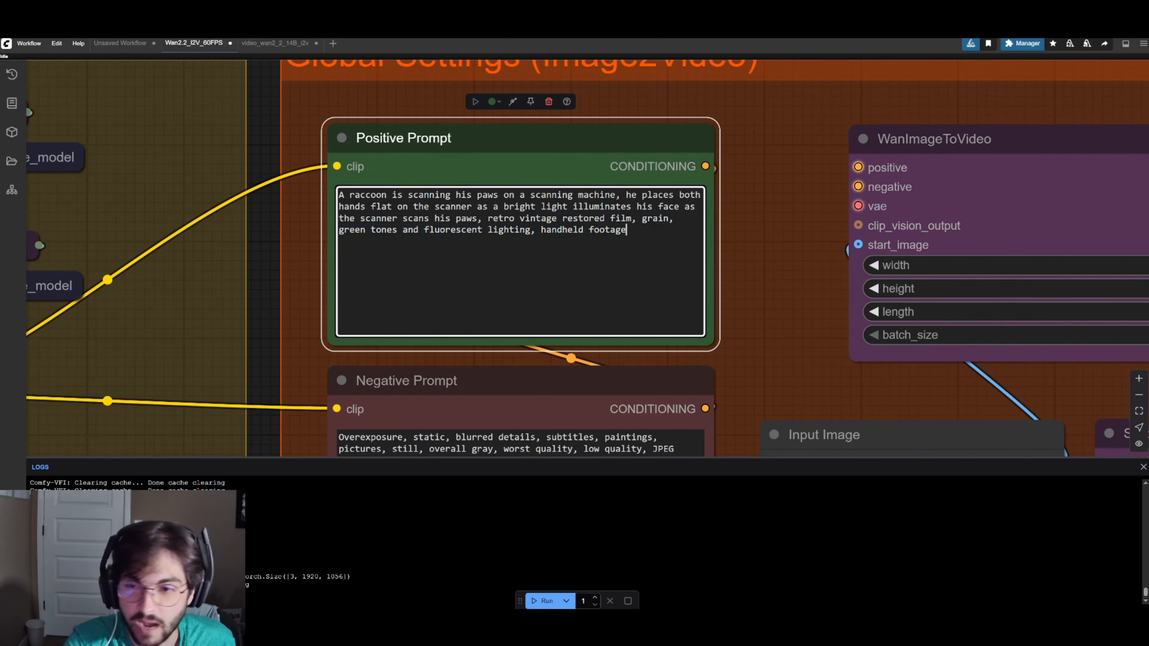
- Open the generated raccoon scanner video in the media player and play it
{"action": "scroll", "coordinate": [923, 314], "scroll_direction": "down", "scroll_amount": 7}
{"action": "left_click_drag", "start_coordinate": [751, 335], "coordinate": [438, 260]}
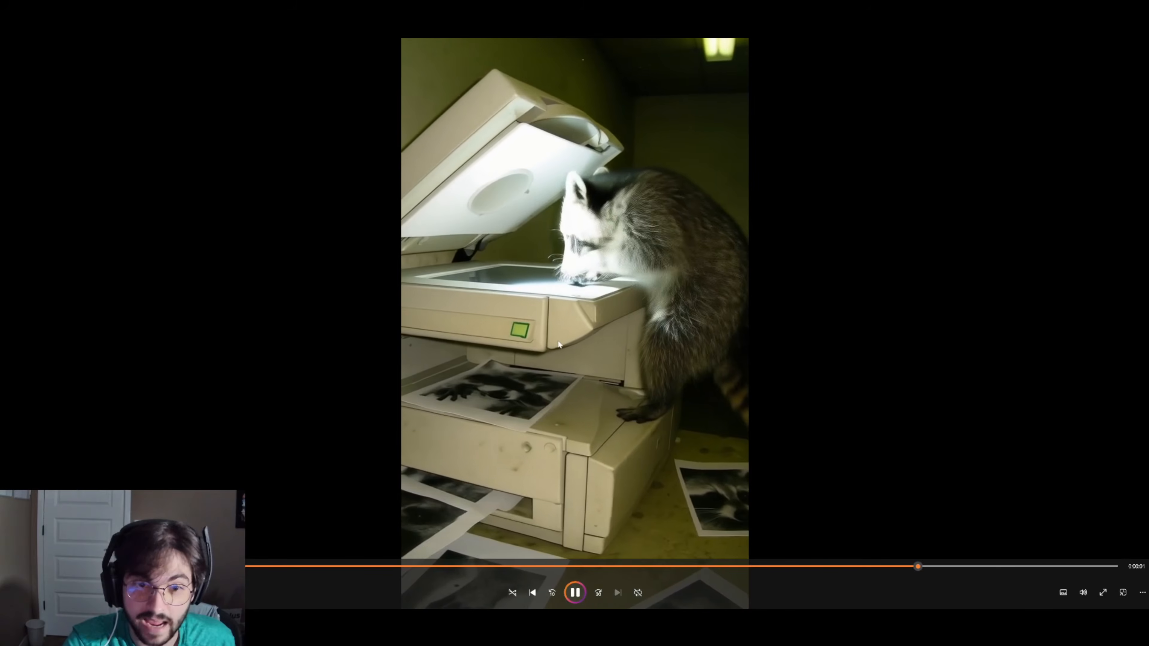
{"action": "key", "text": "space"}
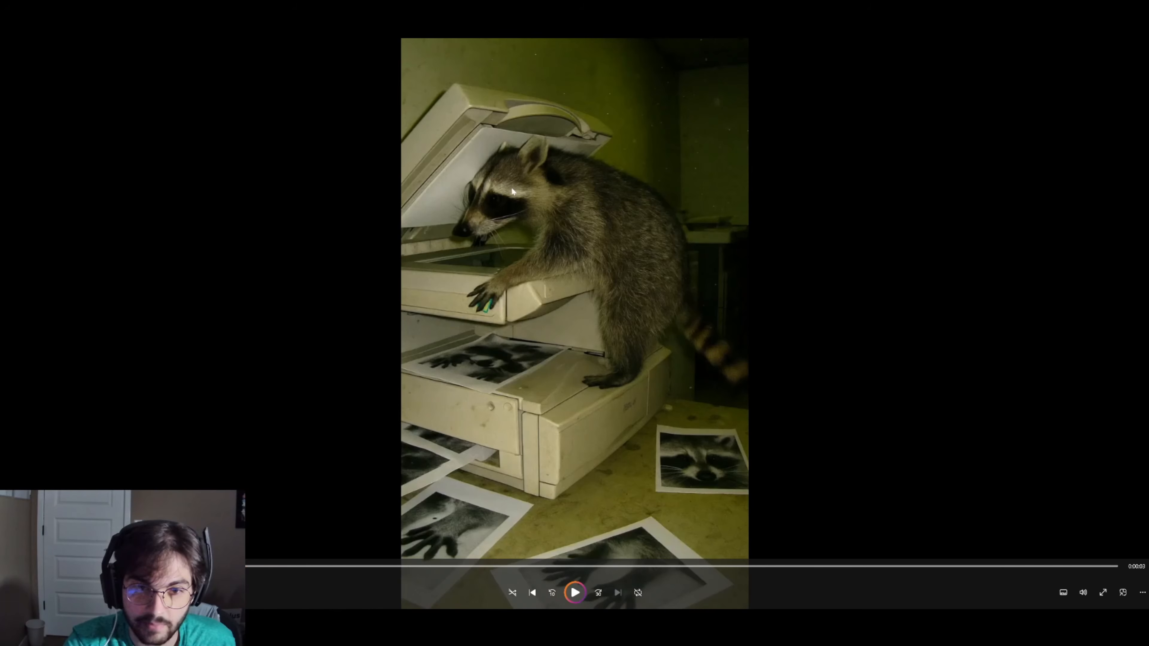
{"action": "left_click", "coordinate": [574, 593]}
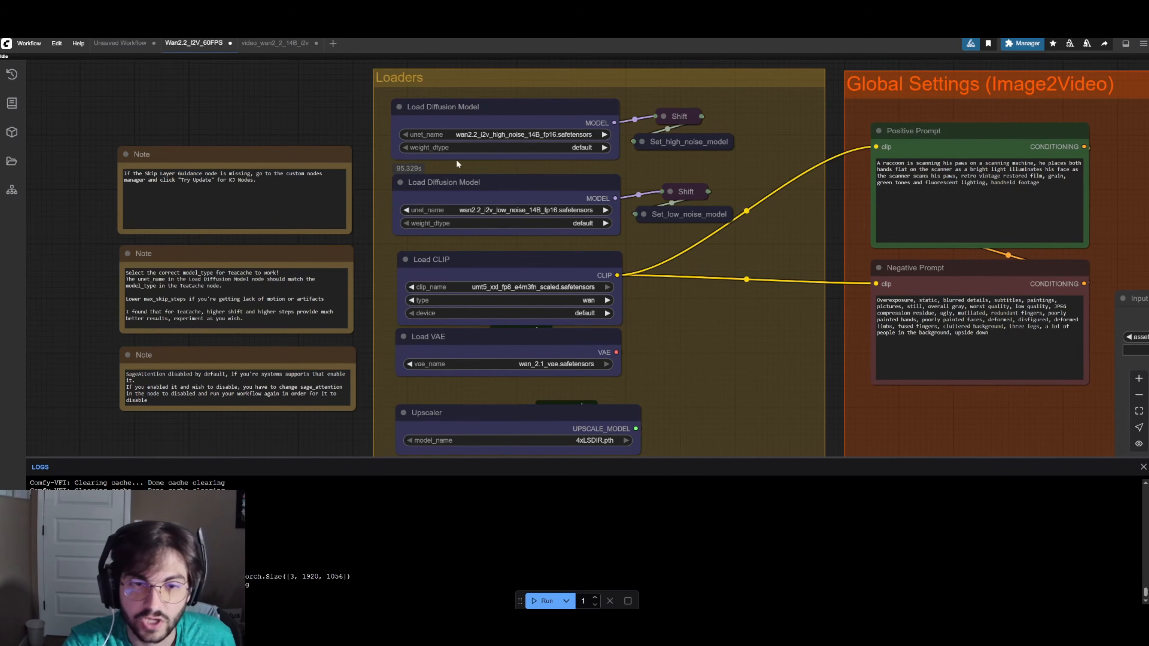
- Return to the image-to-video workflow and examine the Loaders models, the full node layout and both processing passes
{"action": "scroll", "coordinate": [544, 172], "scroll_direction": "down", "scroll_amount": 1}
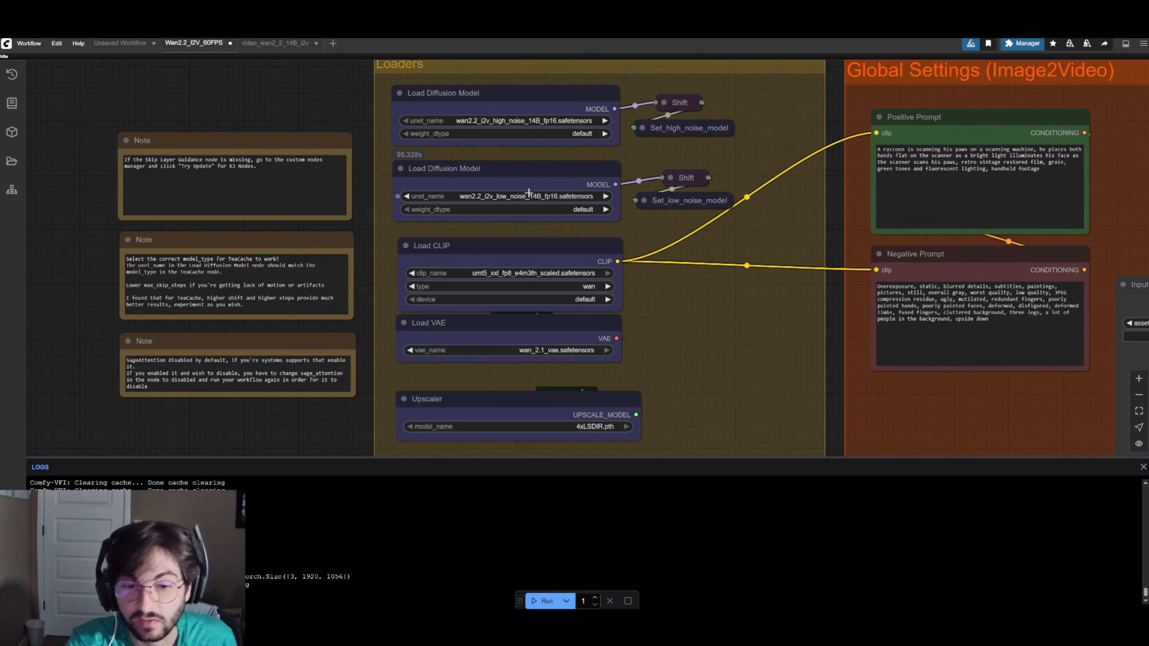
{"action": "scroll", "coordinate": [652, 244], "scroll_direction": "down", "scroll_amount": 10}
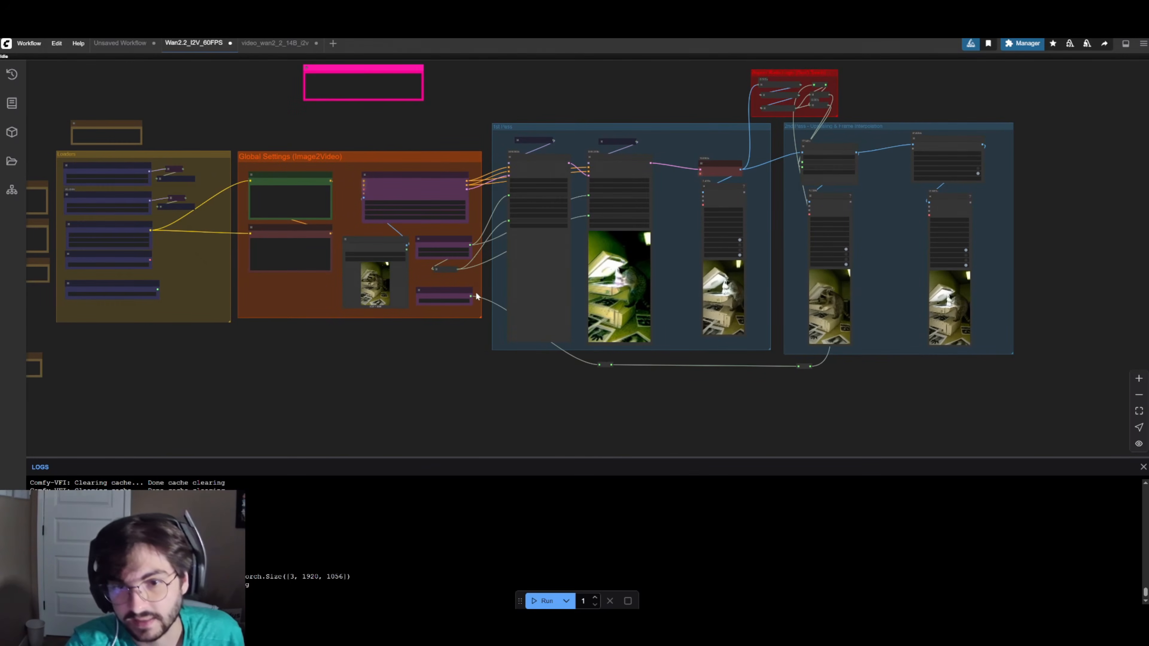
{"action": "left_click_drag", "start_coordinate": [522, 286], "coordinate": [526, 286]}
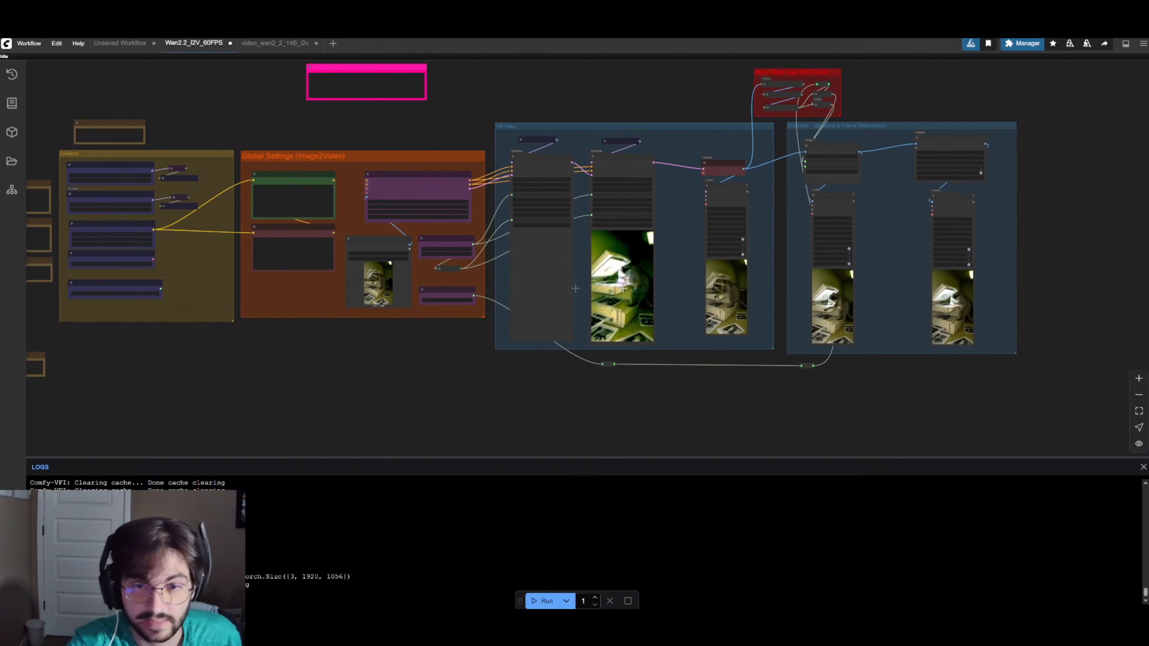
{"action": "scroll", "coordinate": [882, 261], "scroll_direction": "up", "scroll_amount": 5}
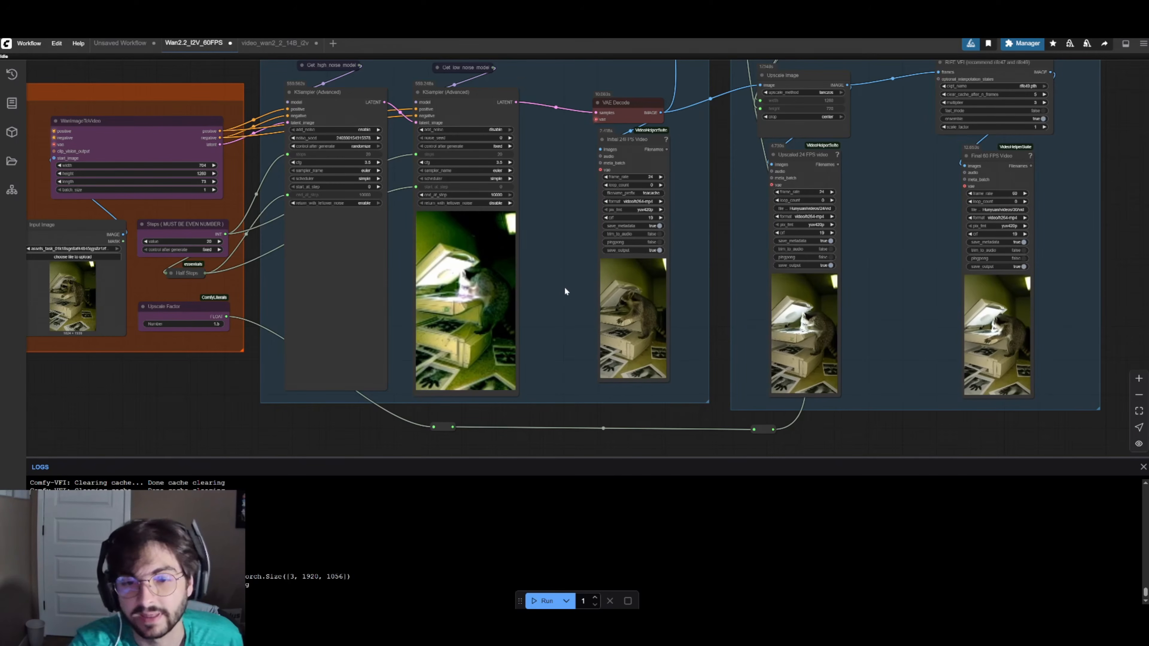
{"action": "left_click_drag", "start_coordinate": [885, 311], "coordinate": [756, 303]}
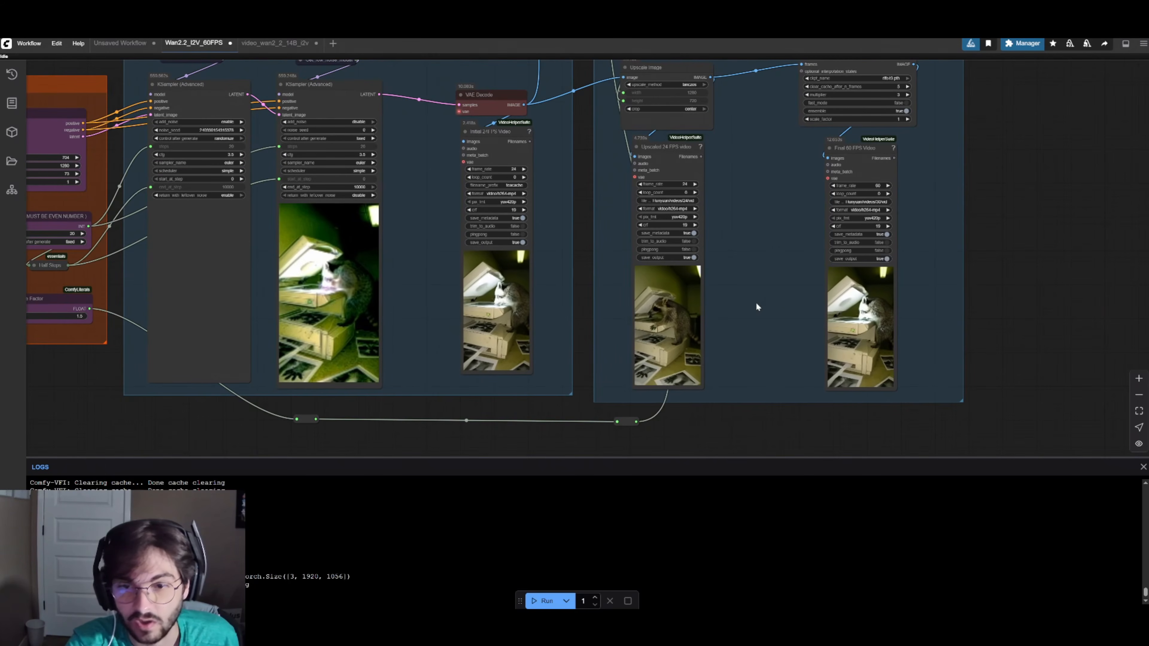
- Inspect the raccoon previews in the Initial 24 FPS, Upscaled 24 FPS and Final 60 FPS video nodes up close
{"action": "scroll", "coordinate": [804, 319], "scroll_direction": "up", "scroll_amount": 8}
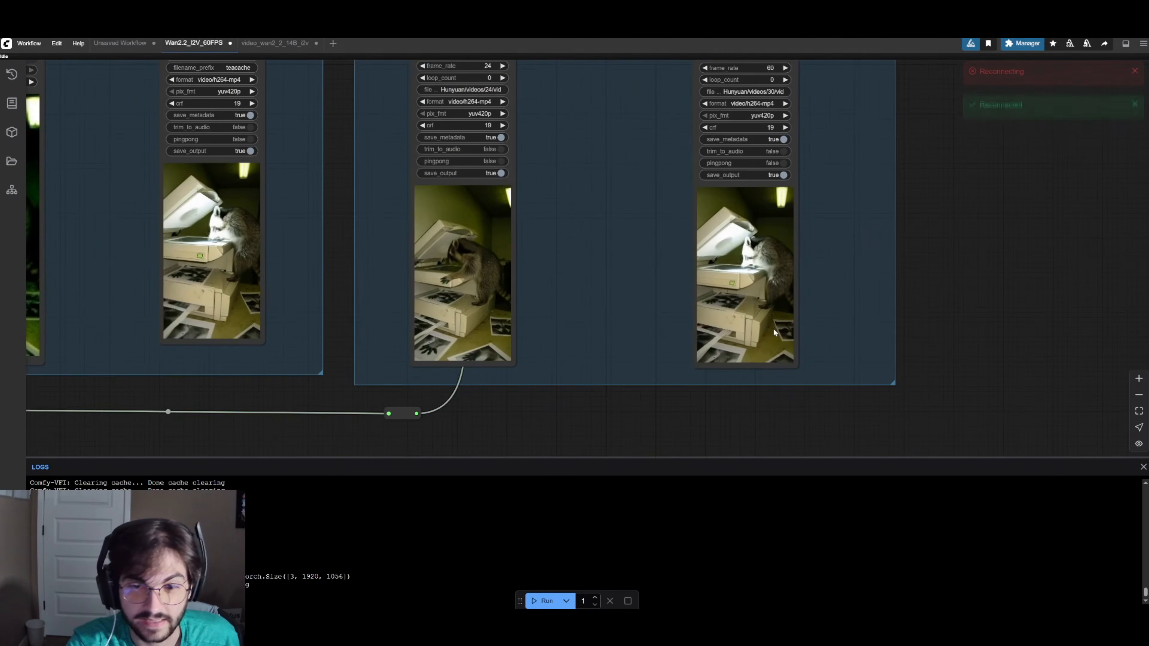
{"action": "scroll", "coordinate": [776, 331], "scroll_direction": "up", "scroll_amount": 8}
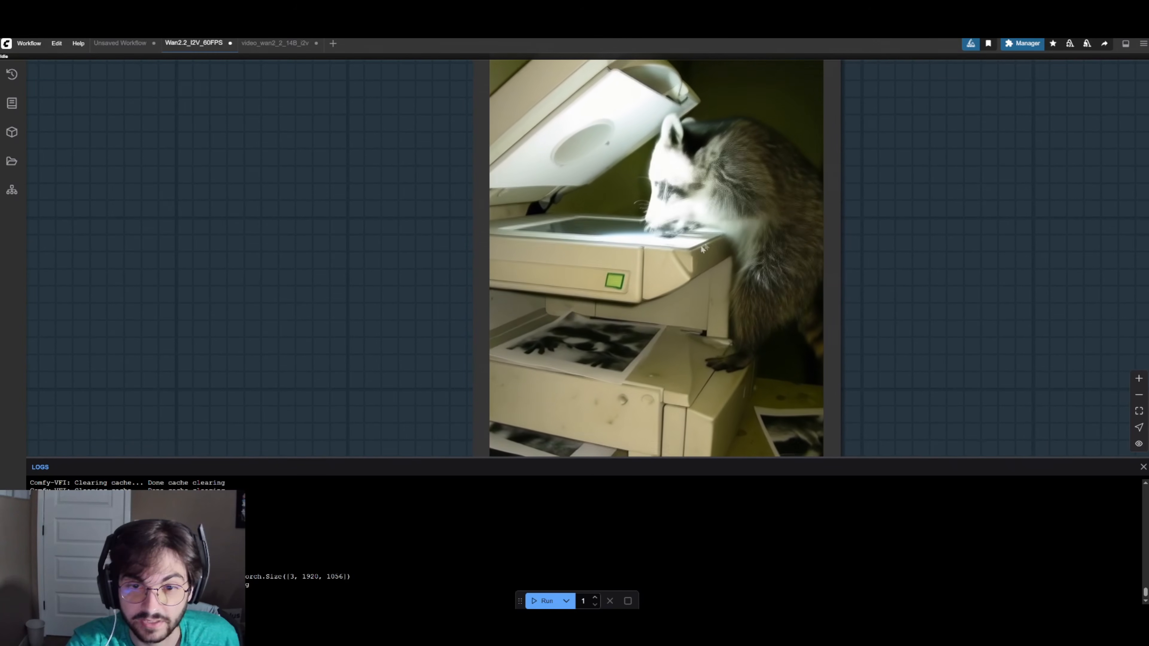
{"action": "scroll", "coordinate": [695, 220], "scroll_direction": "down", "scroll_amount": 10}
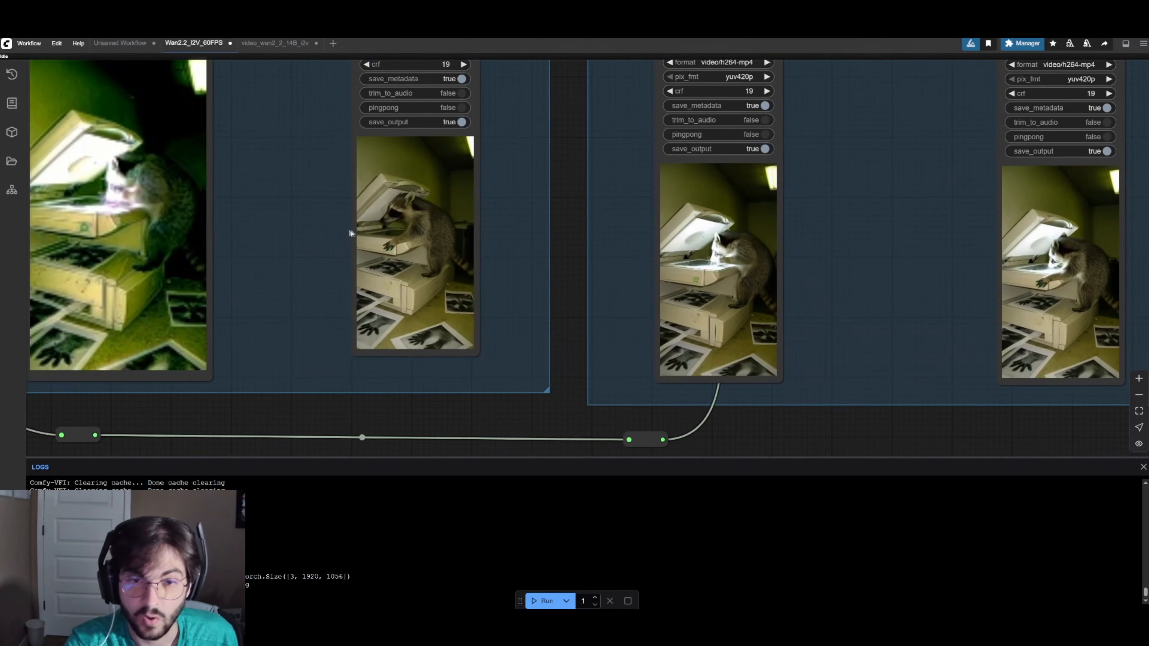
{"action": "scroll", "coordinate": [456, 237], "scroll_direction": "up", "scroll_amount": 4}
{"action": "left_click_drag", "start_coordinate": [693, 272], "coordinate": [475, 249]}
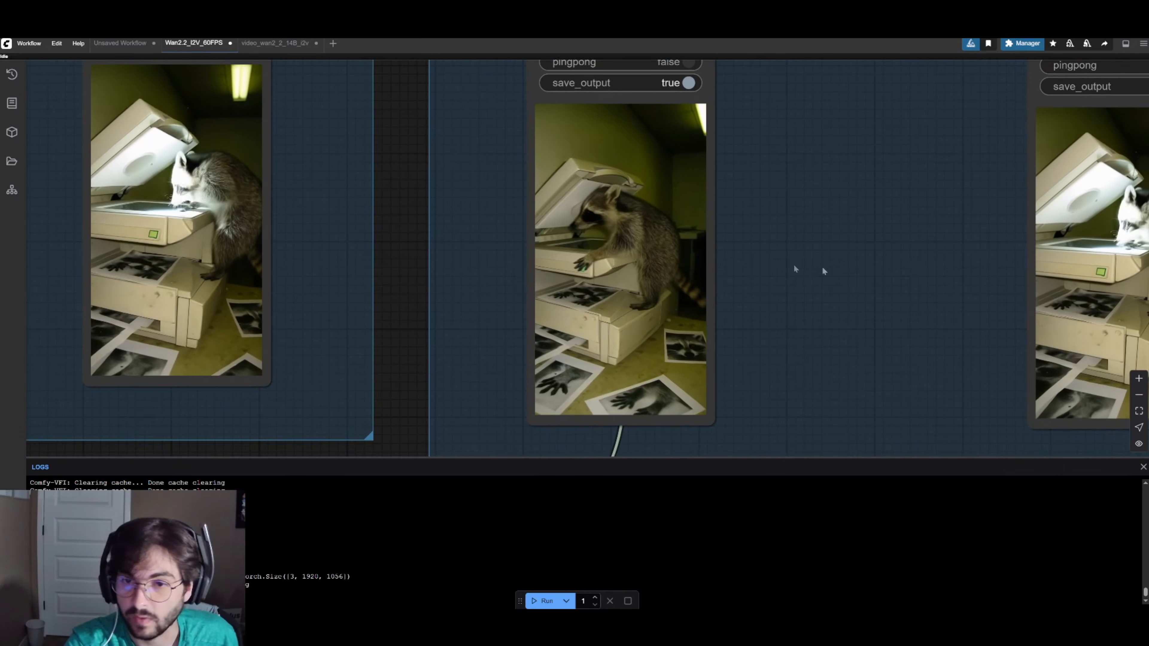
{"action": "left_click_drag", "start_coordinate": [796, 267], "coordinate": [335, 263]}
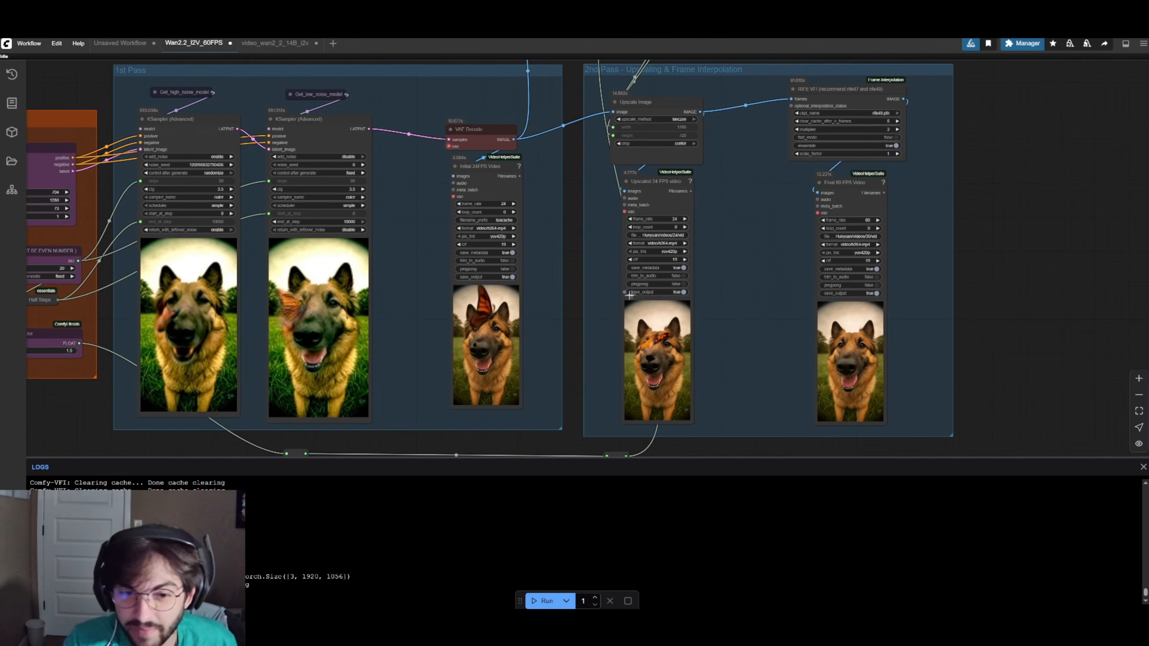
- Watch the dog and butterfly video in the media player and inspect its preview up close in ComfyUI
{"action": "scroll", "coordinate": [497, 360], "scroll_direction": "up", "scroll_amount": 6}
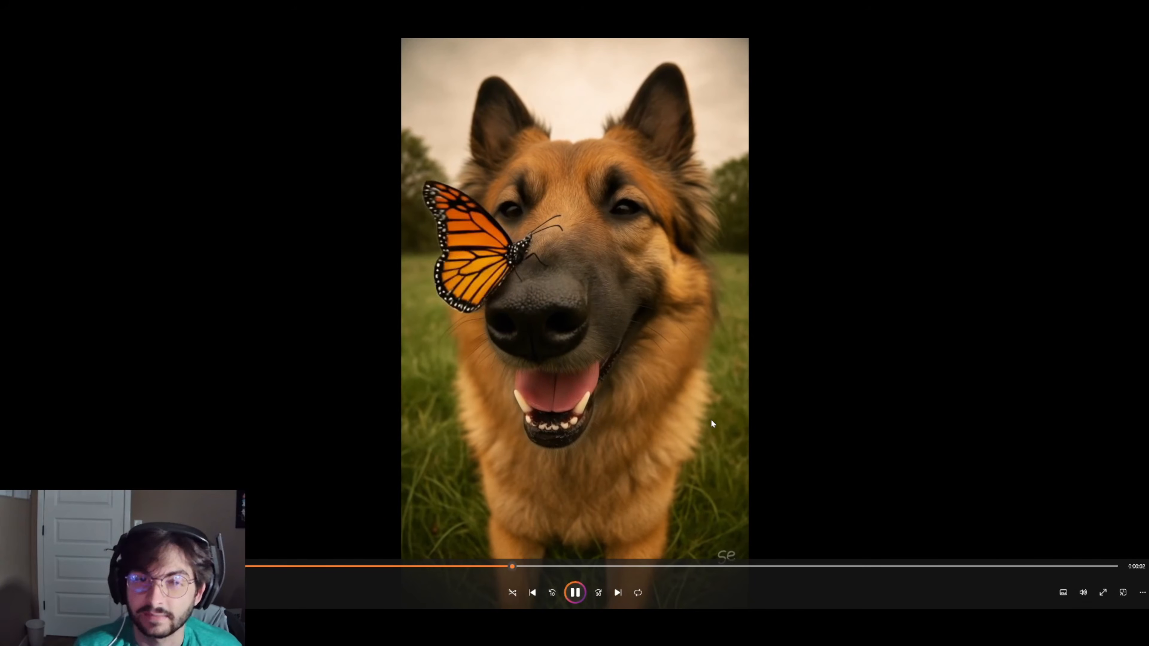
{"action": "key", "text": "alt+Tab"}
{"action": "scroll", "coordinate": [619, 285], "scroll_direction": "up", "scroll_amount": 3}
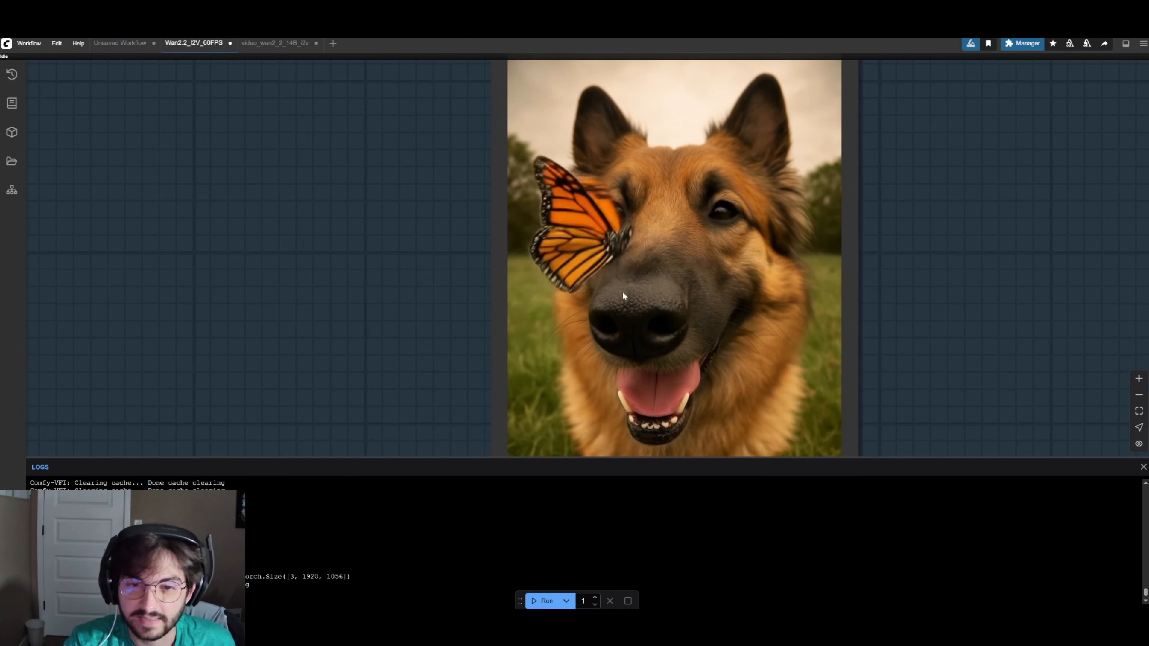
{"action": "scroll", "coordinate": [670, 264], "scroll_direction": "down", "scroll_amount": 3}
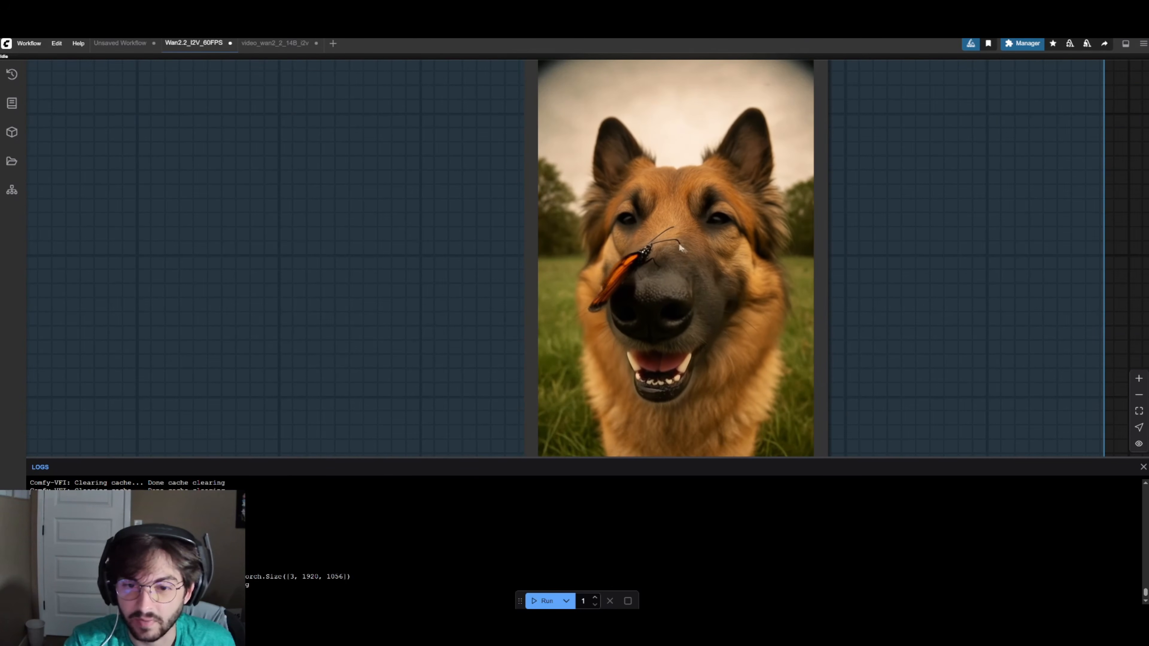
- Compare the dog previews across the video output nodes and review the complete image-to-video workflow layout
{"action": "scroll", "coordinate": [634, 272], "scroll_direction": "down", "scroll_amount": 5}
{"action": "left_click_drag", "start_coordinate": [412, 287], "coordinate": [509, 300]}
{"action": "scroll", "coordinate": [421, 290], "scroll_direction": "down", "scroll_amount": 3}
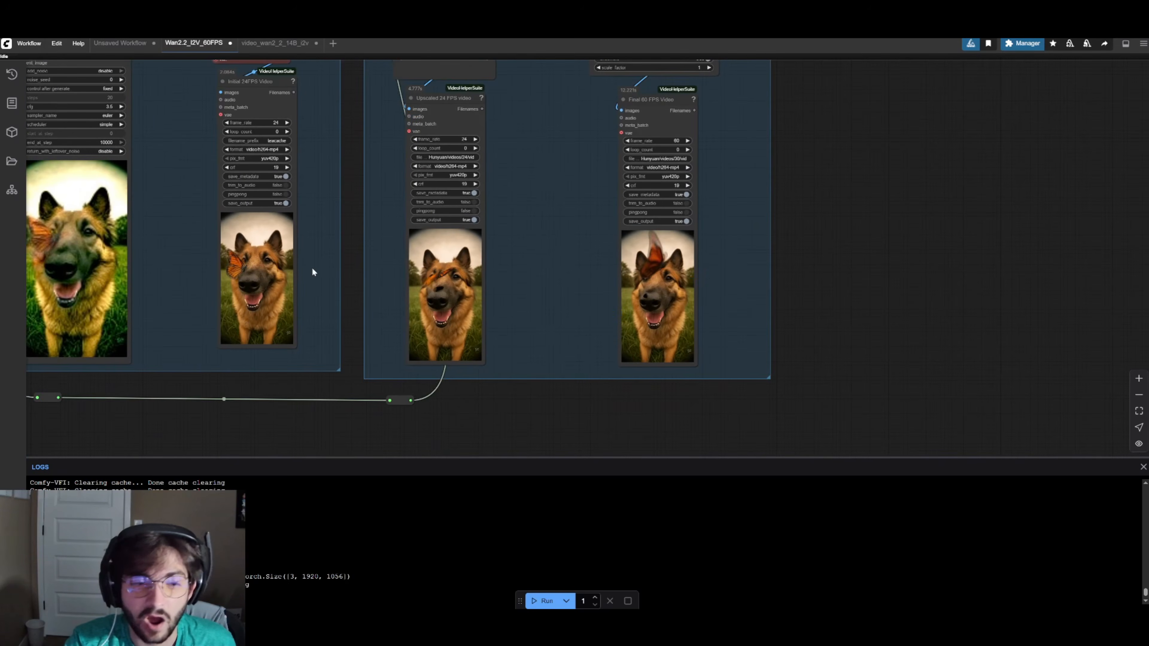
{"action": "scroll", "coordinate": [313, 272], "scroll_direction": "down", "scroll_amount": 6}
{"action": "left_click_drag", "start_coordinate": [219, 283], "coordinate": [470, 298]}
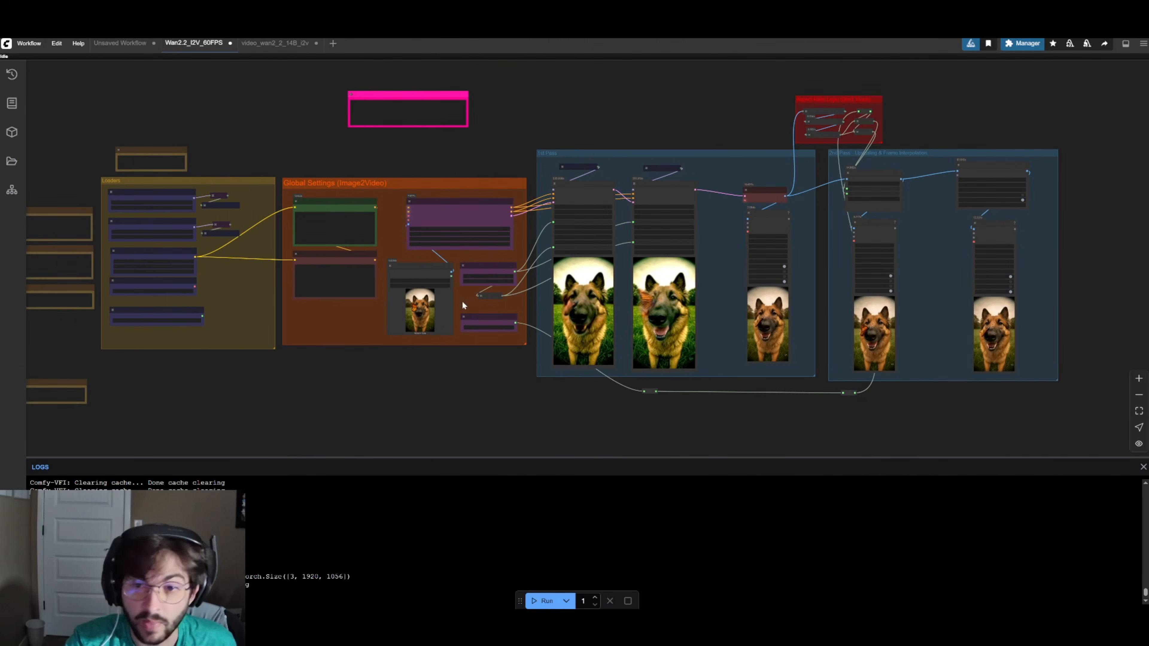